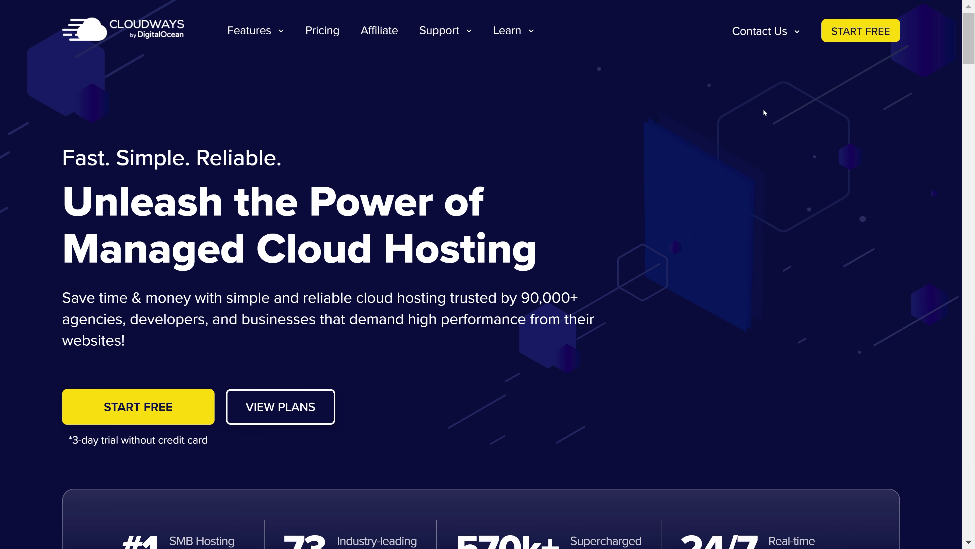
Pick PHP Custom App and shrink the DigitalOcean server size to 1GB ($11.00/month)
left_click(862, 27)
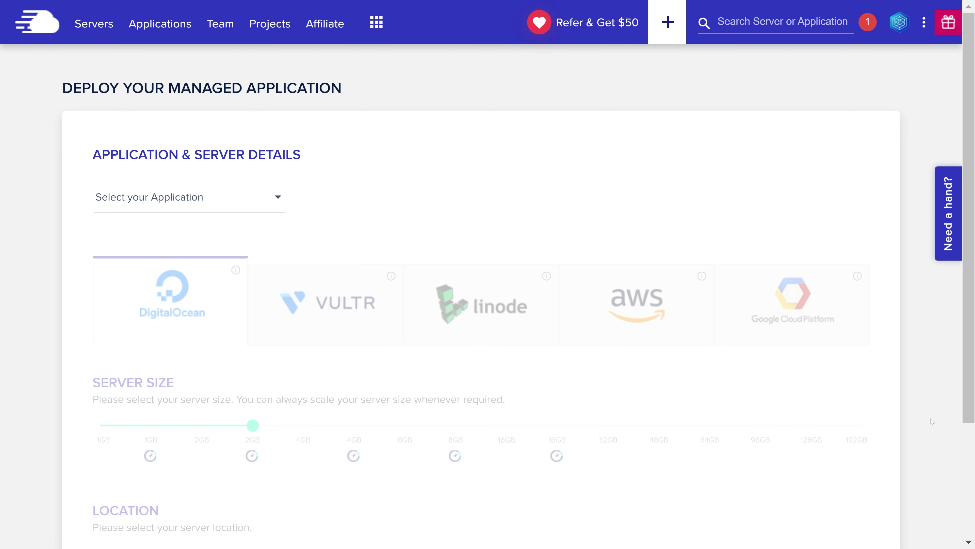
left_click(207, 196)
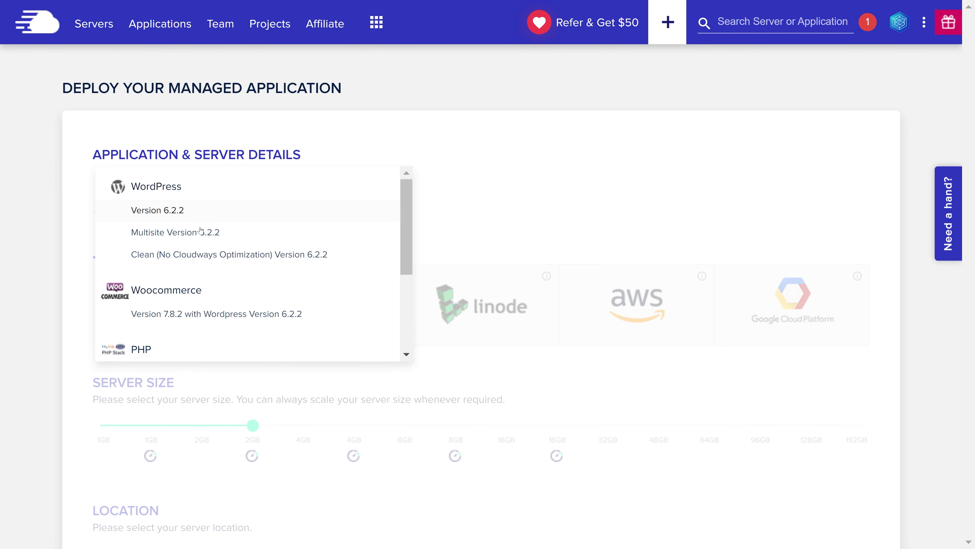
scroll(202, 235, "down", 2)
left_click(173, 301)
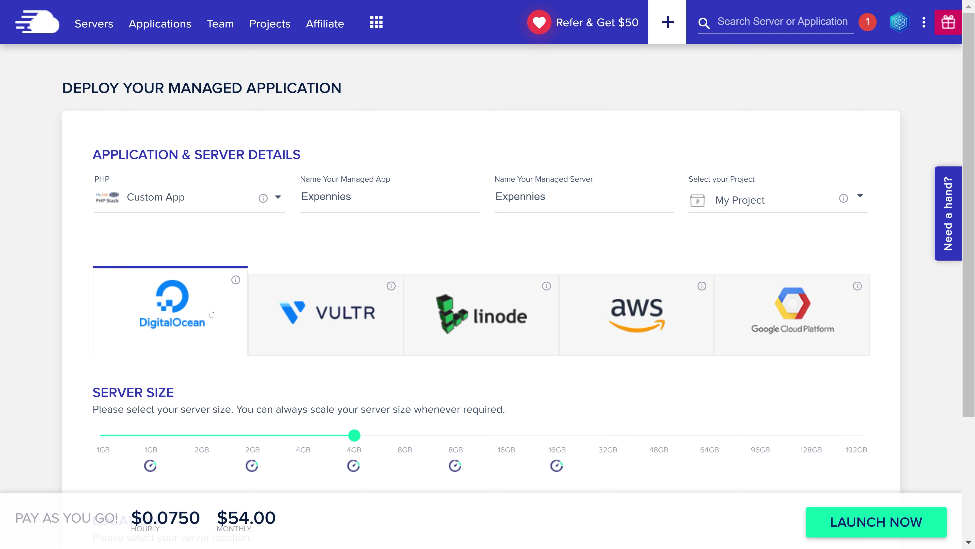
left_click_drag(354, 435, 80, 437)
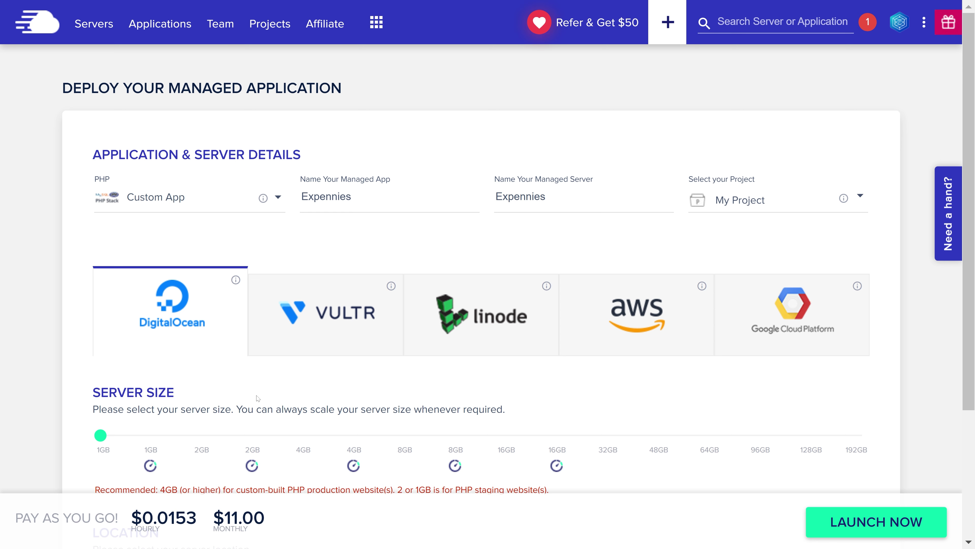
Launch the Expennies server and open its Settings & Packages
left_click(884, 527)
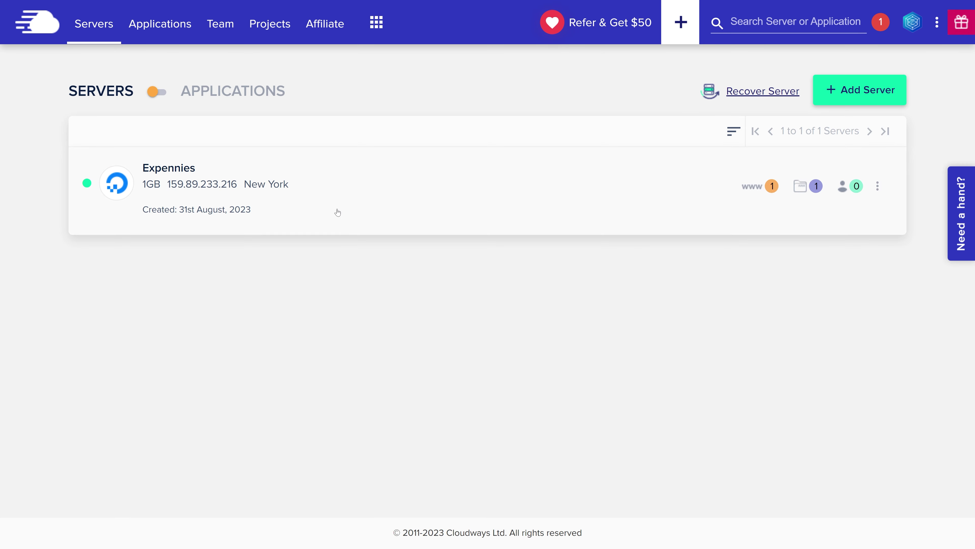
left_click(339, 196)
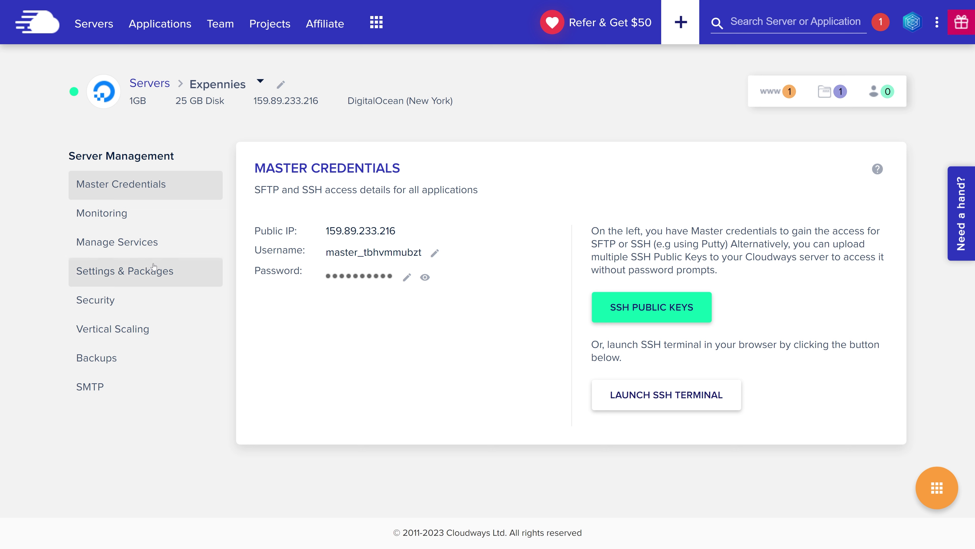
left_click(180, 274)
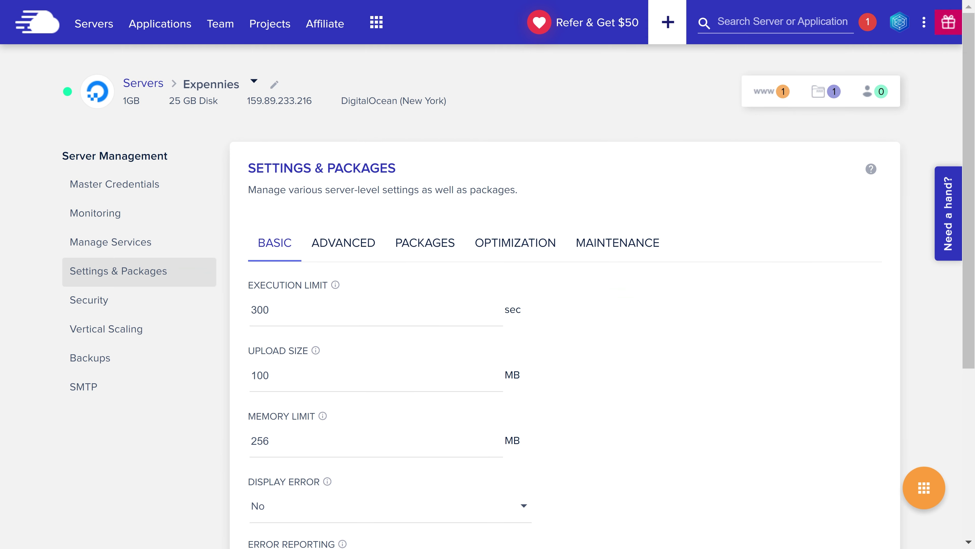
Set execution limit 60, upload size 25 MB and Production error reporting, then save
double_click(259, 310)
type("60")
key("Tab")
type("25")
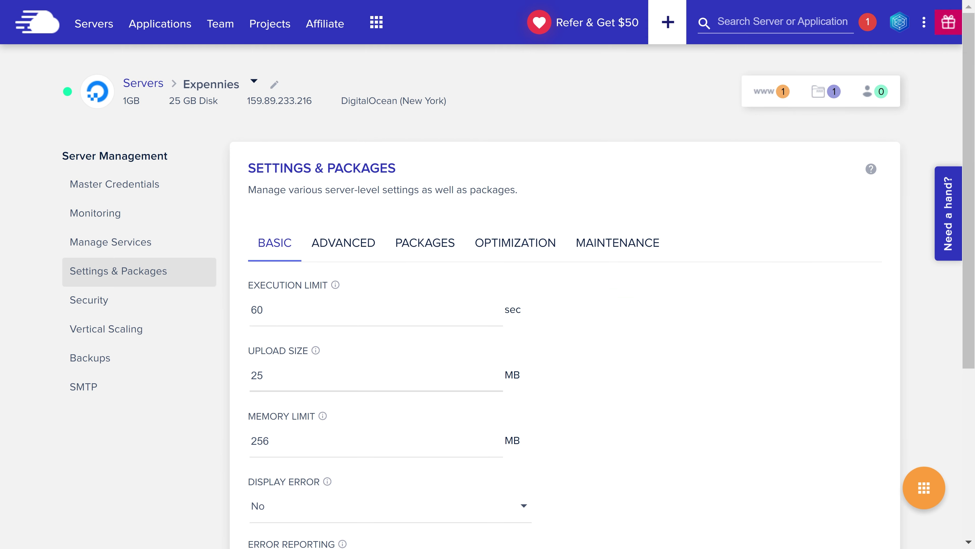
scroll(598, 410, "down", 2)
left_click(432, 494)
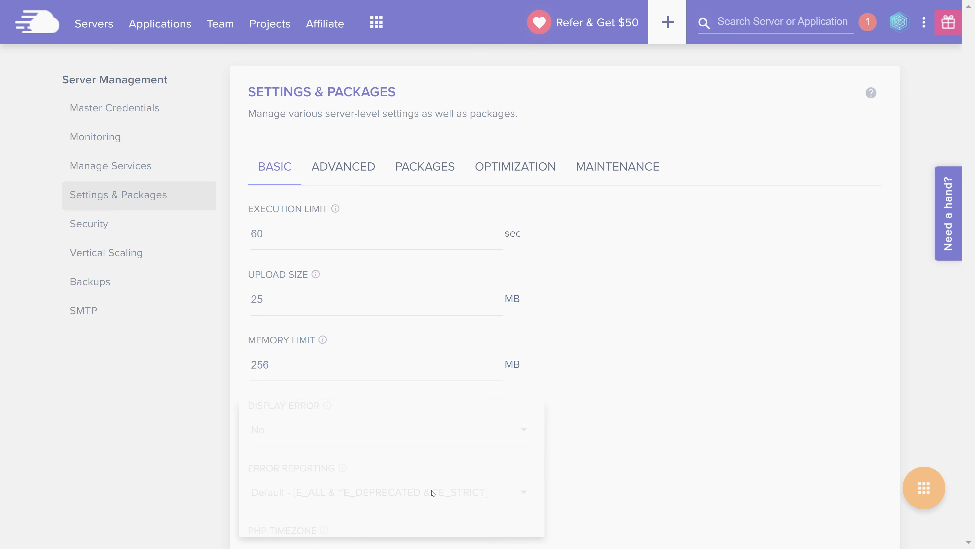
left_click(390, 526)
scroll(601, 479, "down", 4)
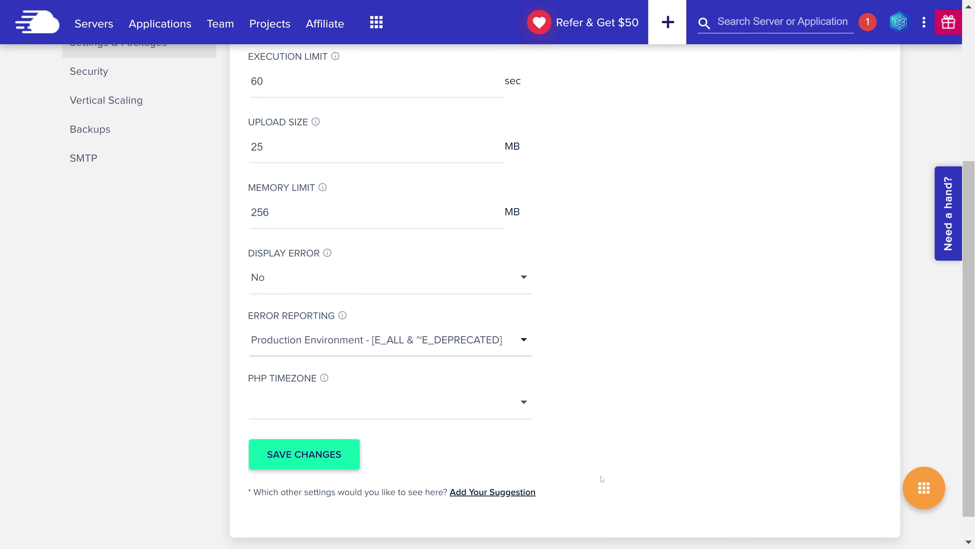
left_click(306, 454)
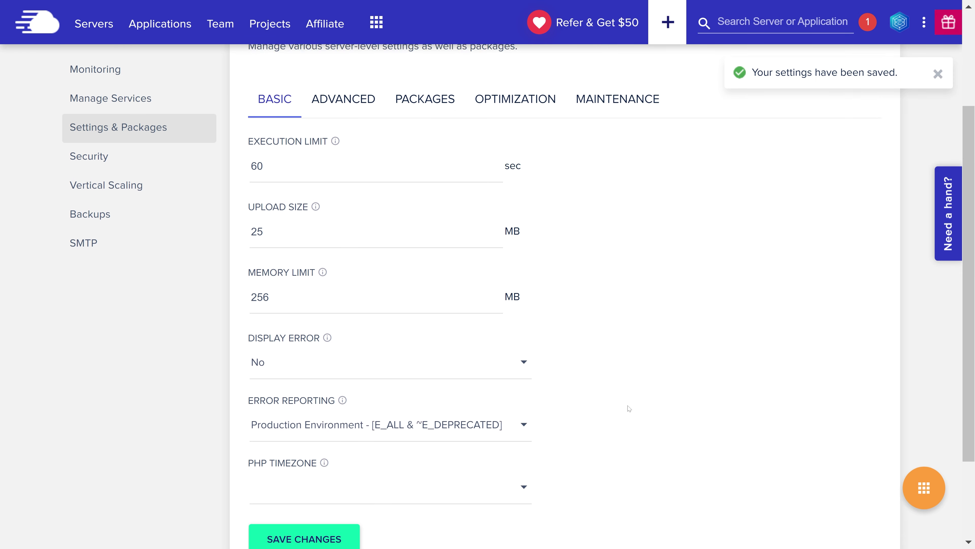
Switch the server to PHP 8.2 and install Redis
left_click(427, 247)
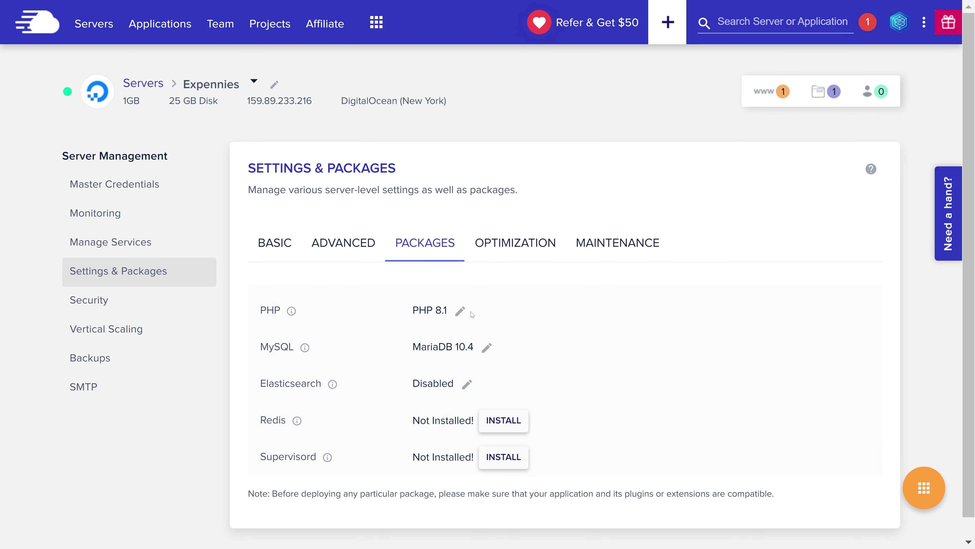
left_click(460, 310)
left_click(480, 315)
left_click(444, 344)
left_click(537, 308)
left_click(573, 349)
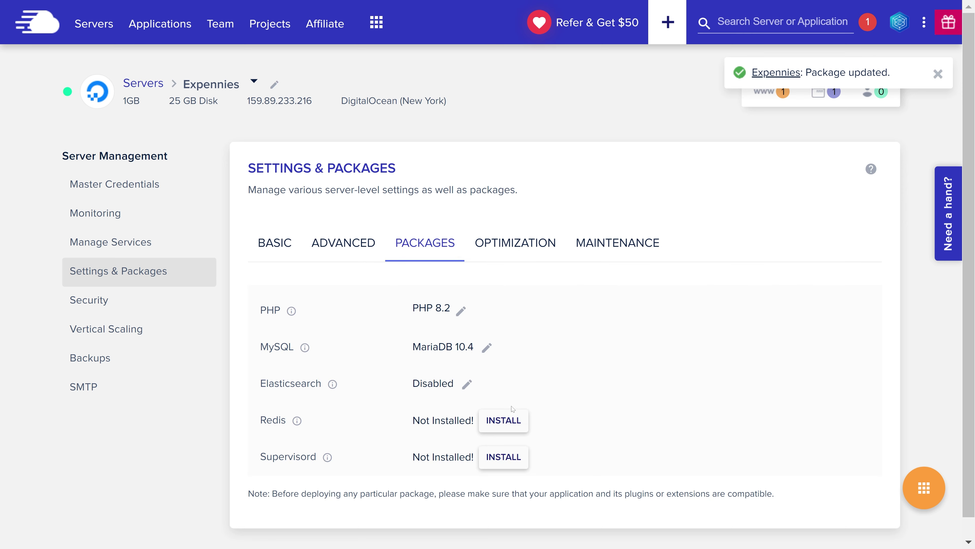
left_click(496, 422)
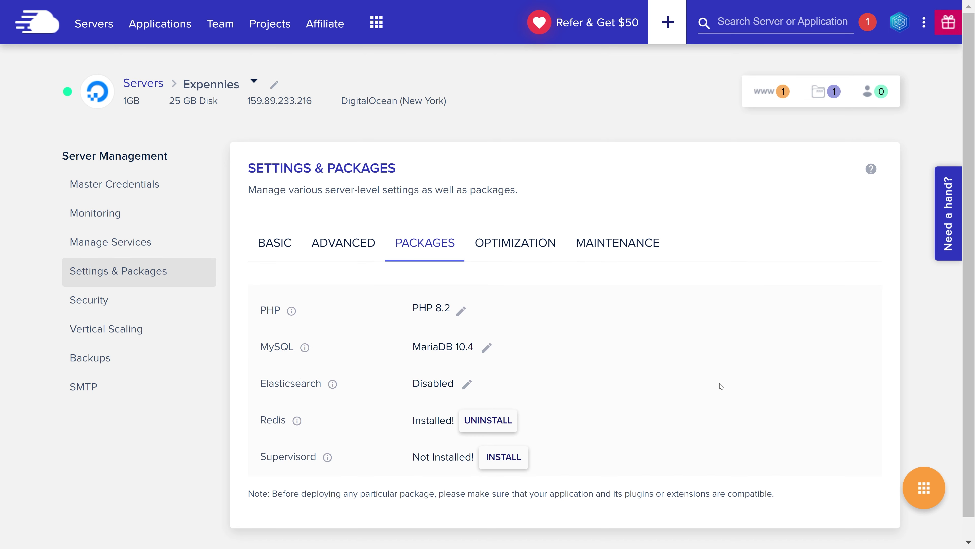
Set the server's SMTP to Your Own SMTP with the Other provider, then go to Mailtrap
left_click(134, 386)
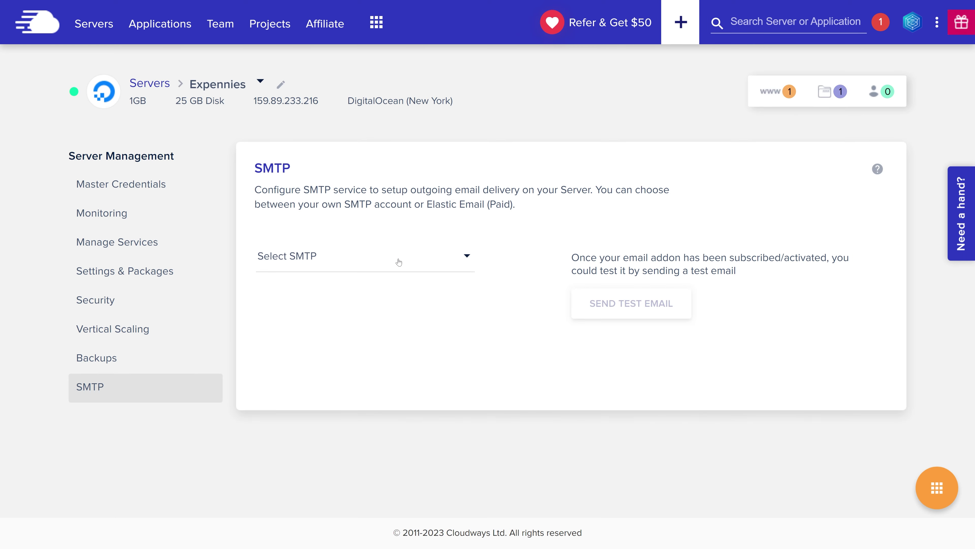
left_click(399, 261)
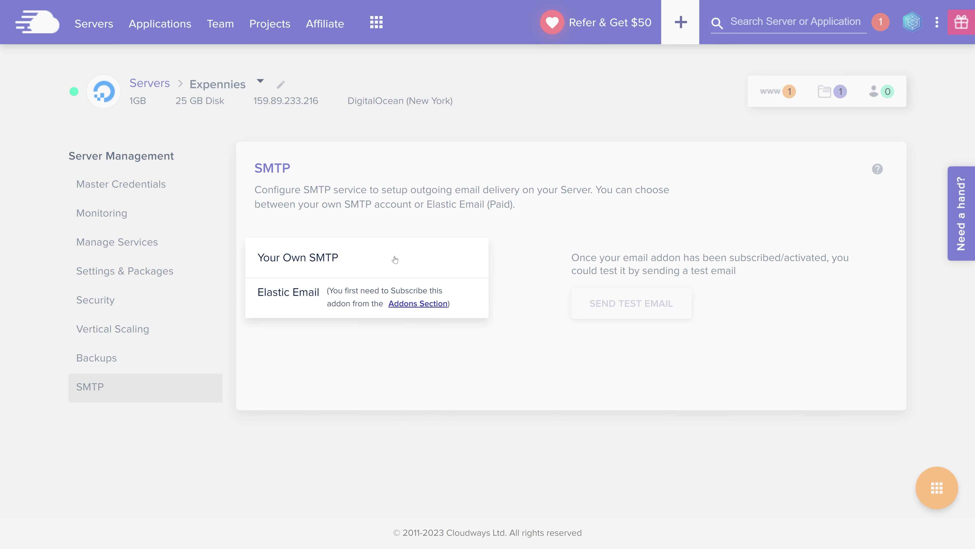
left_click(332, 262)
left_click(437, 304)
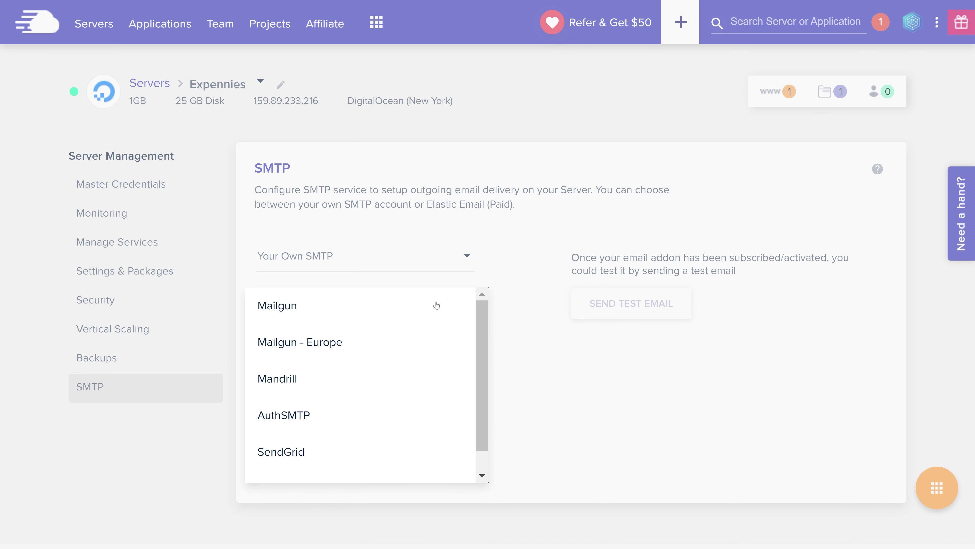
scroll(338, 388, "down", 1)
left_click(271, 464)
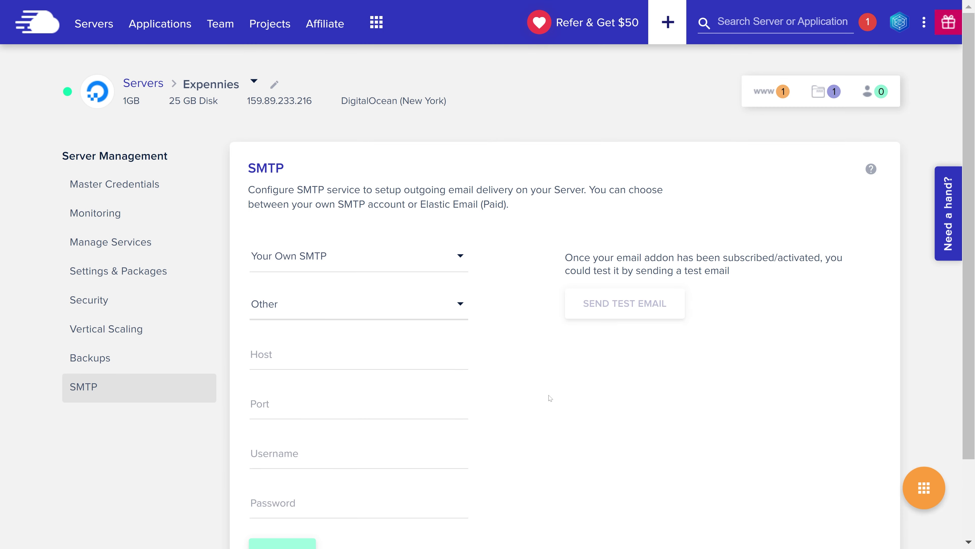
scroll(541, 391, "down", 2)
key("ctrl+Tab")
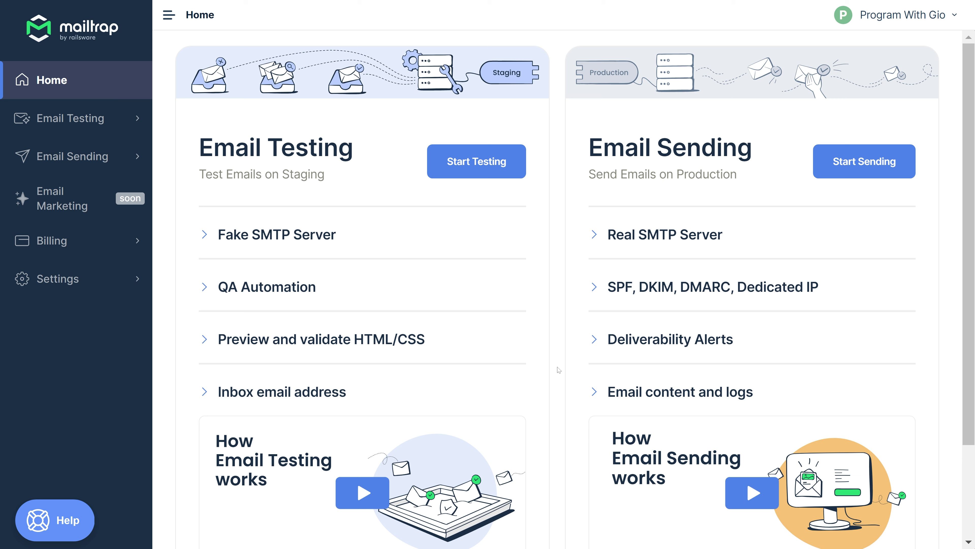
Open Email Testing > Inboxes > My Inbox in Mailtrap to view its SMTP credentials
left_click(69, 124)
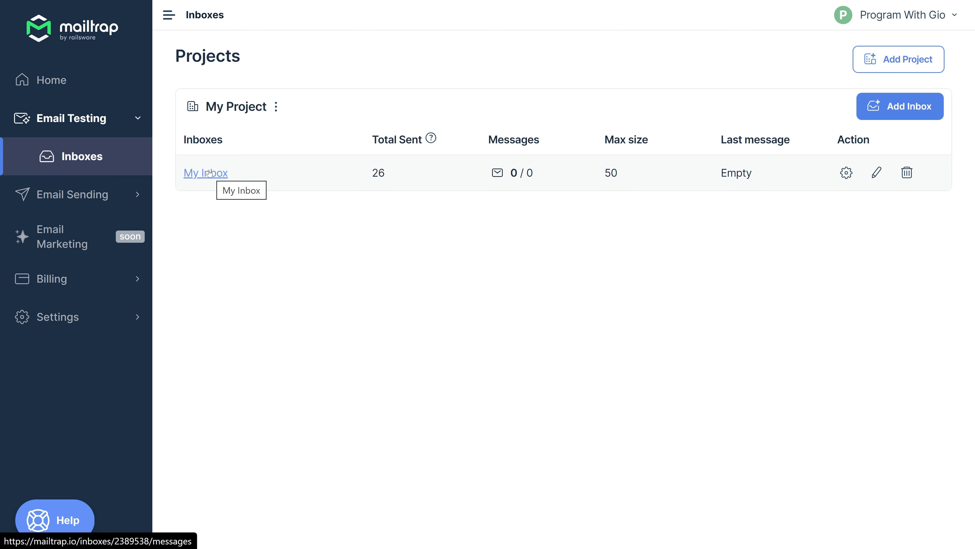
left_click(209, 173)
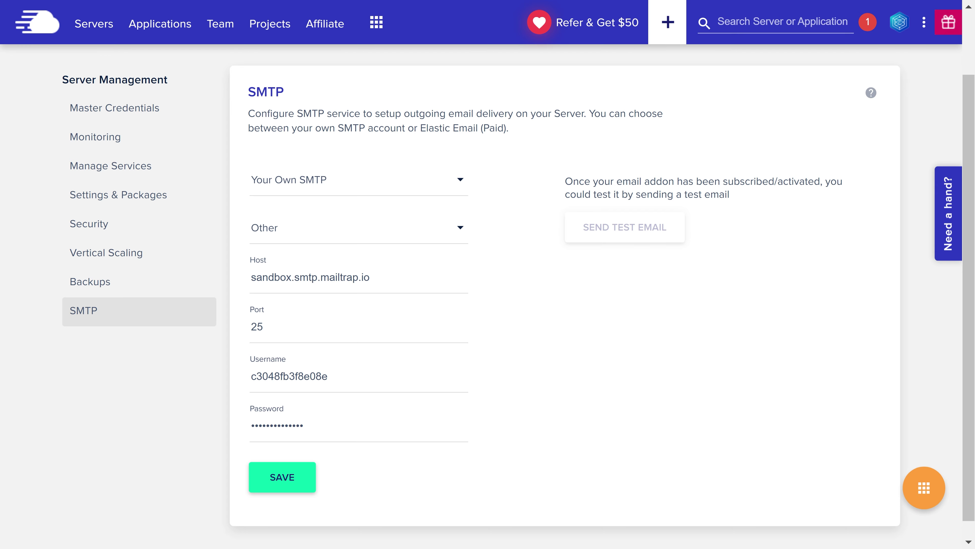
Save the sandbox.smtp.mailtrap.io port 25 SMTP settings, send a test email, then remove them
left_click(298, 476)
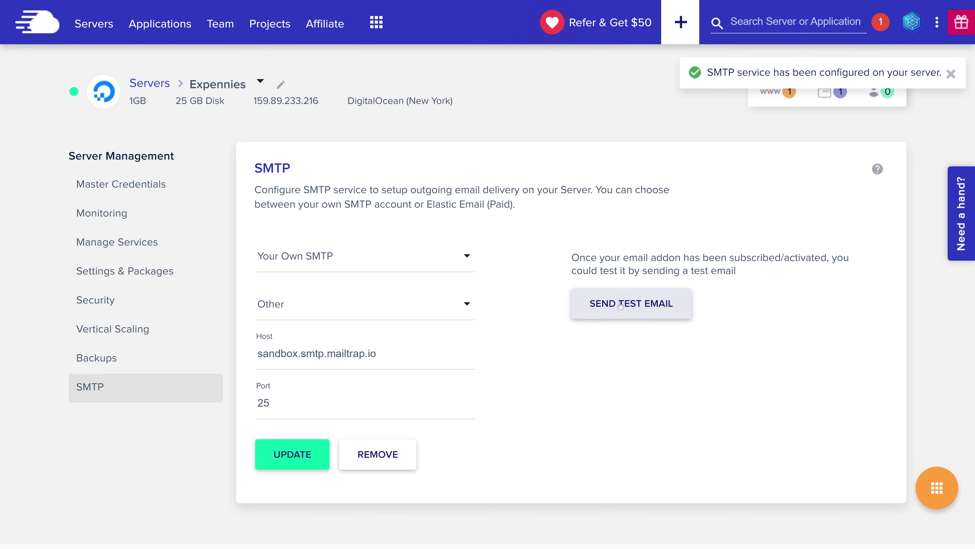
left_click(631, 305)
left_click(394, 340)
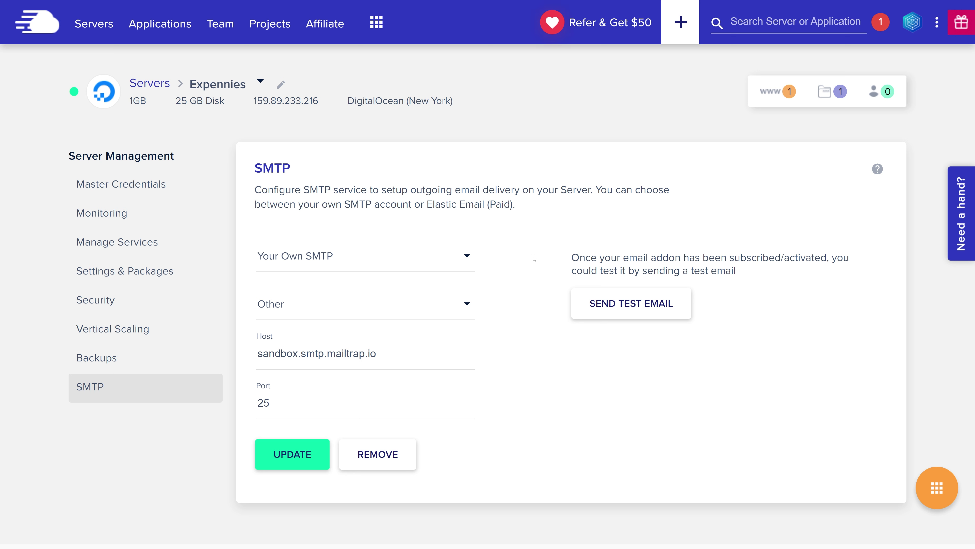
left_click(384, 459)
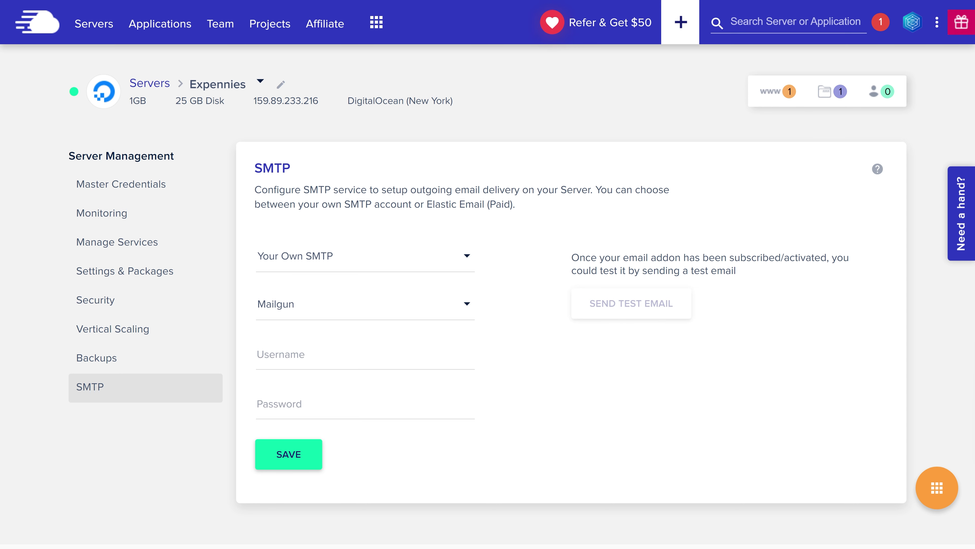
In the Expennies app's Git deployment, generate an SSH key and copy its public key
left_click(159, 24)
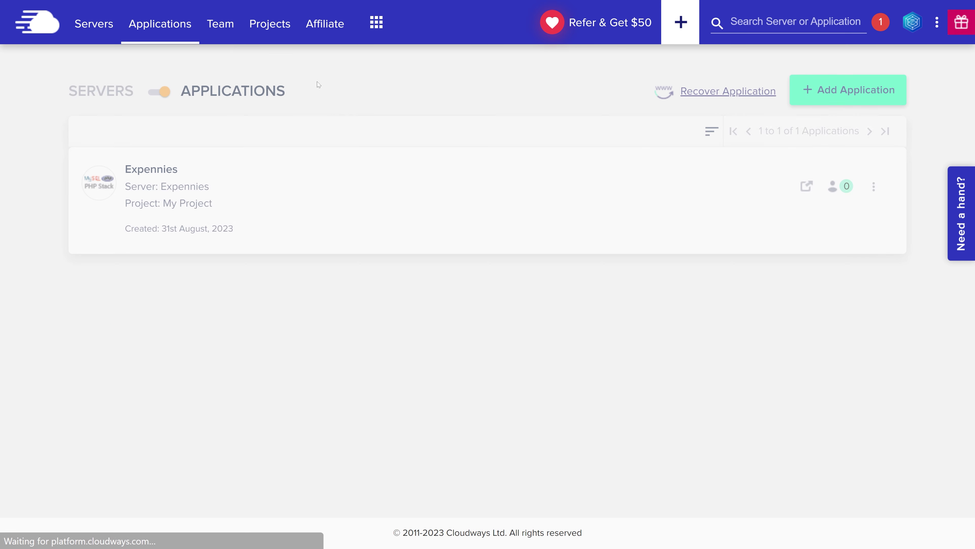
left_click(280, 185)
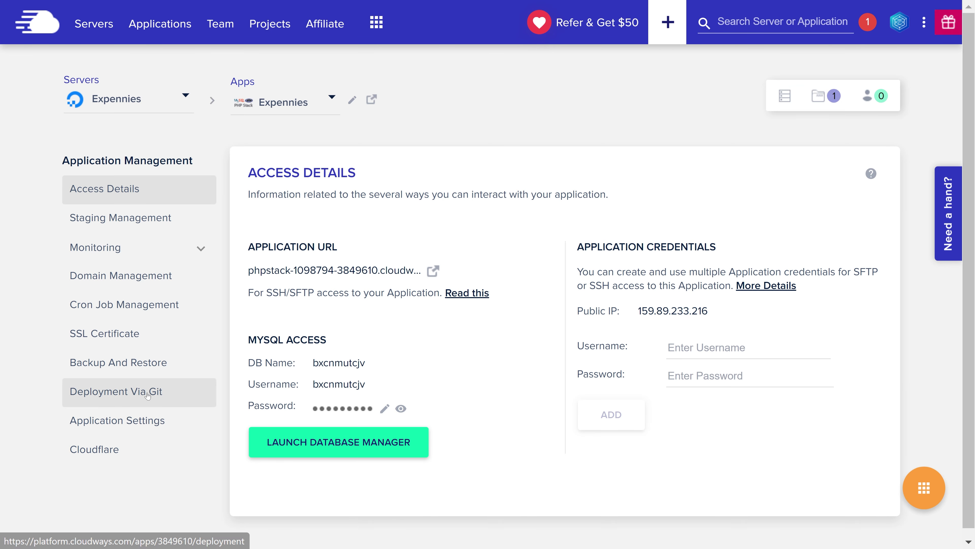
left_click(141, 393)
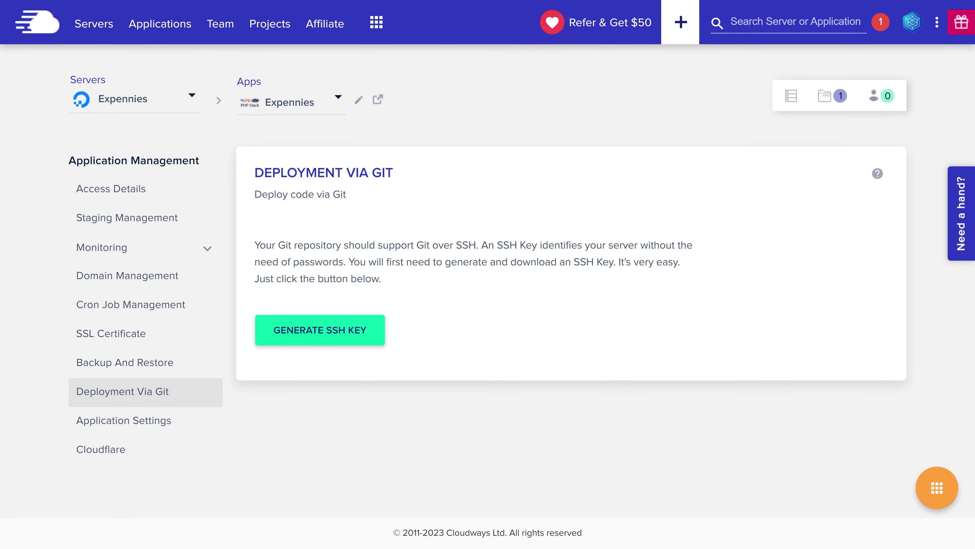
left_click(328, 332)
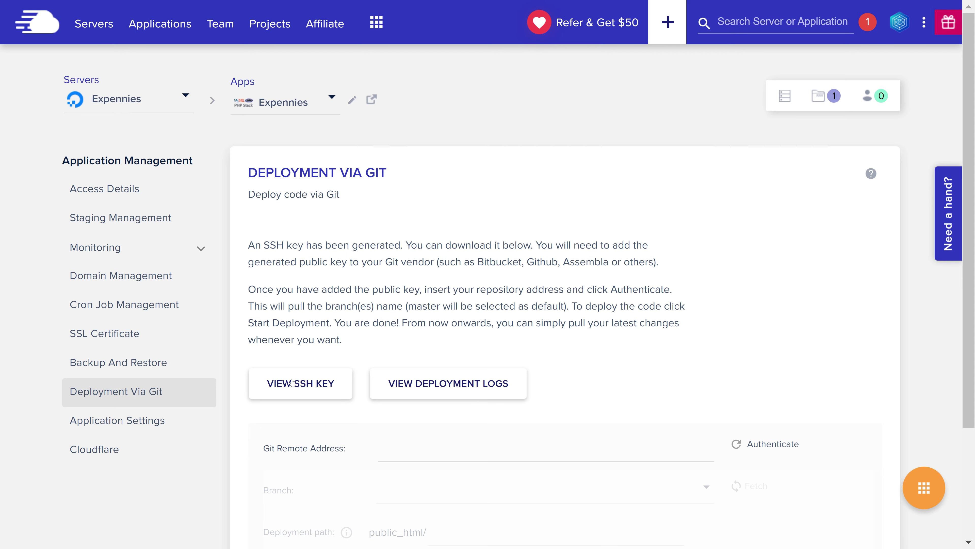
left_click(291, 383)
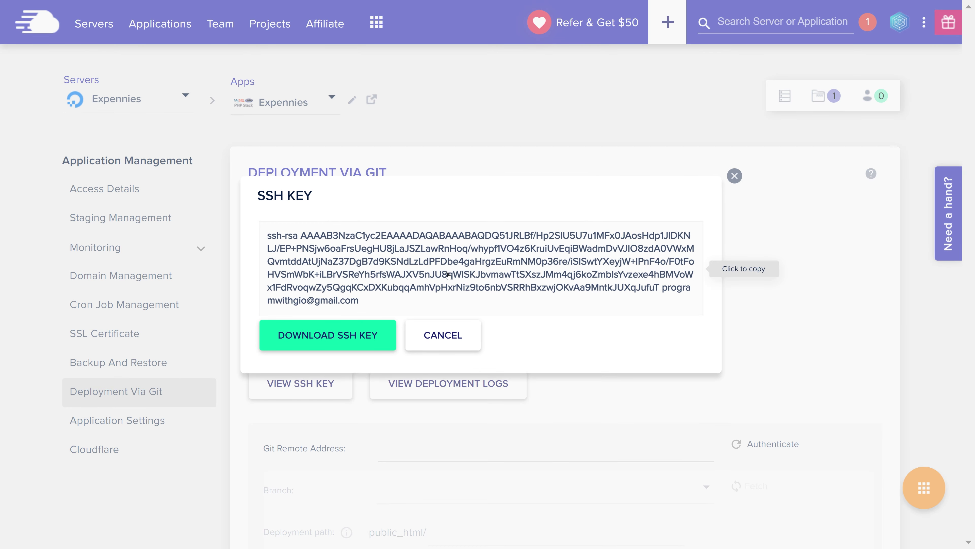
left_click(427, 263)
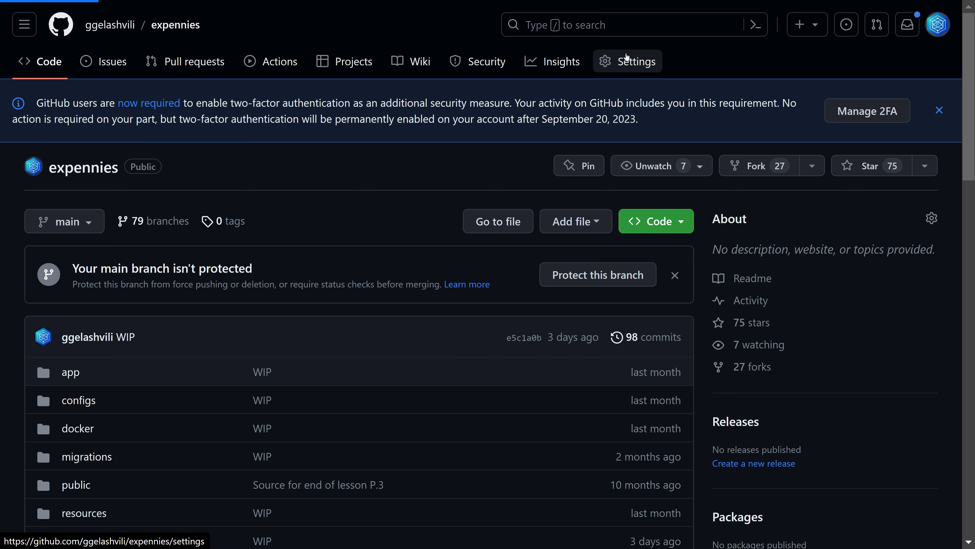
Add the Cloudways public key as a deploy key on the expennies repository
left_click(629, 62)
scroll(187, 393, "down", 1)
scroll(187, 394, "down", 3)
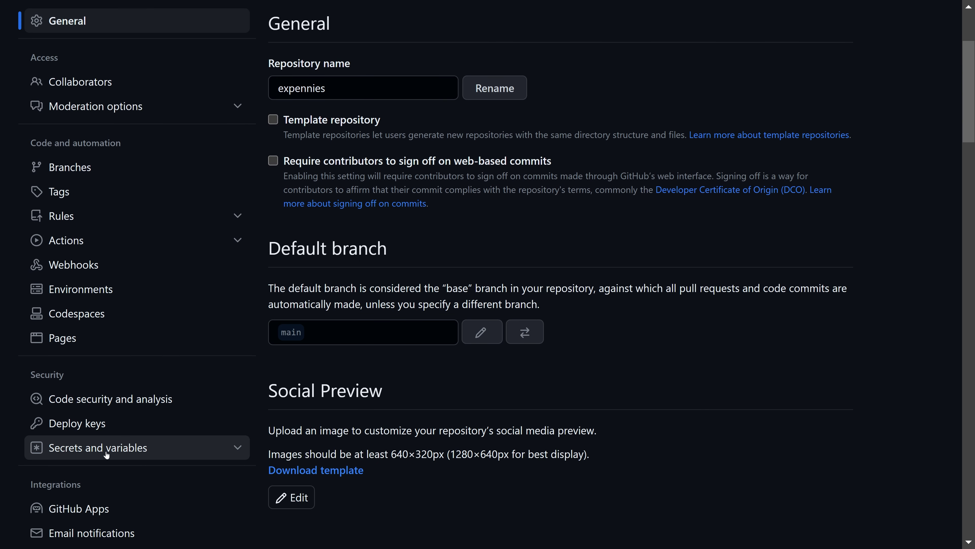
left_click(96, 425)
left_click(810, 174)
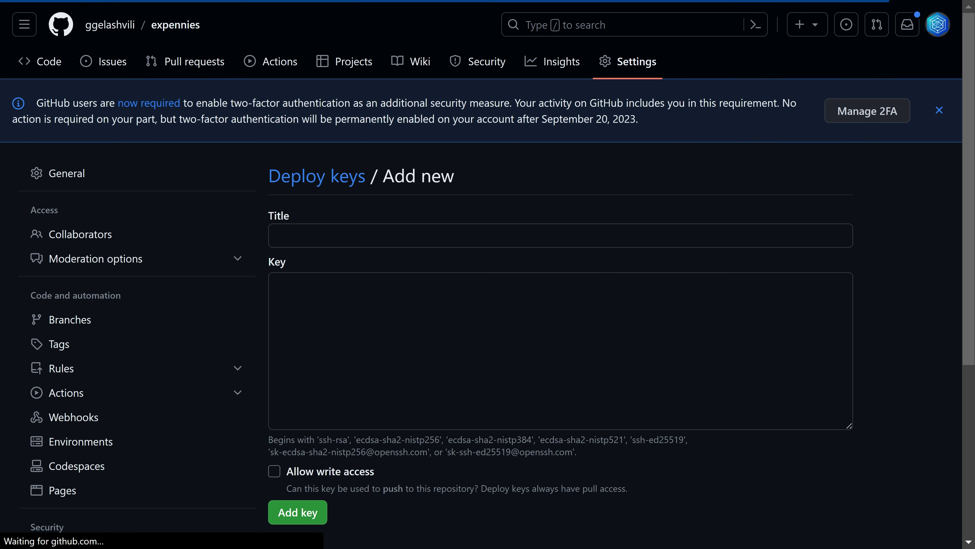
left_click(461, 326)
key("ctrl+v")
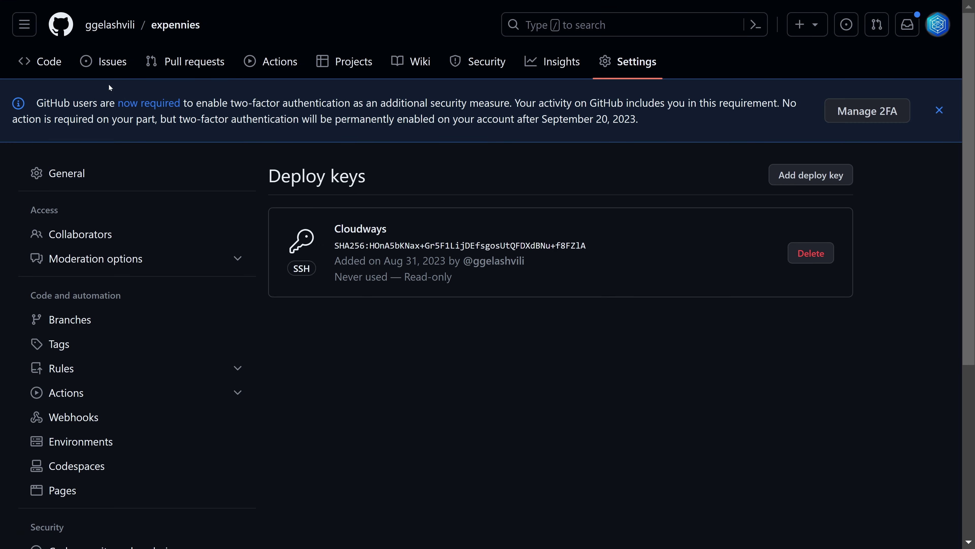
Copy the expennies repository's SSH clone address
left_click(40, 62)
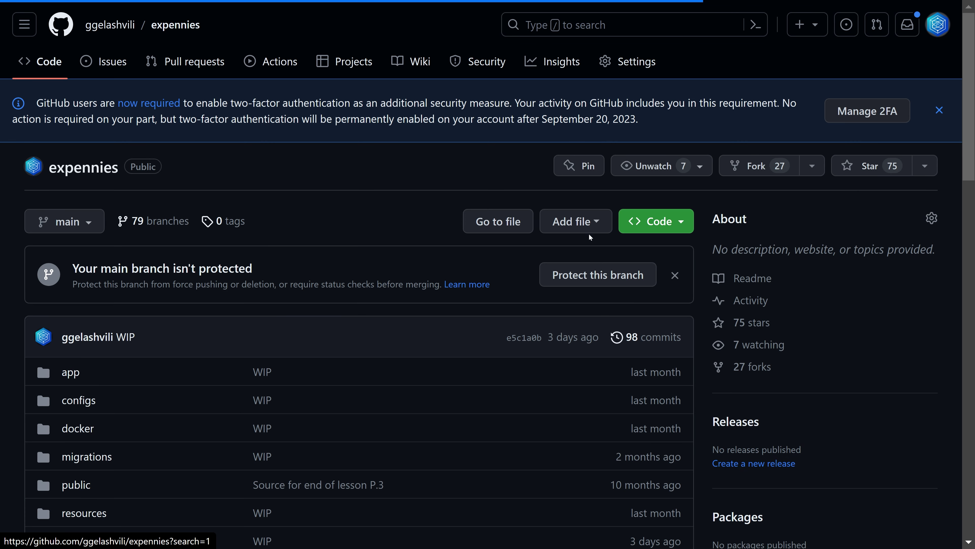
left_click(649, 225)
left_click(663, 358)
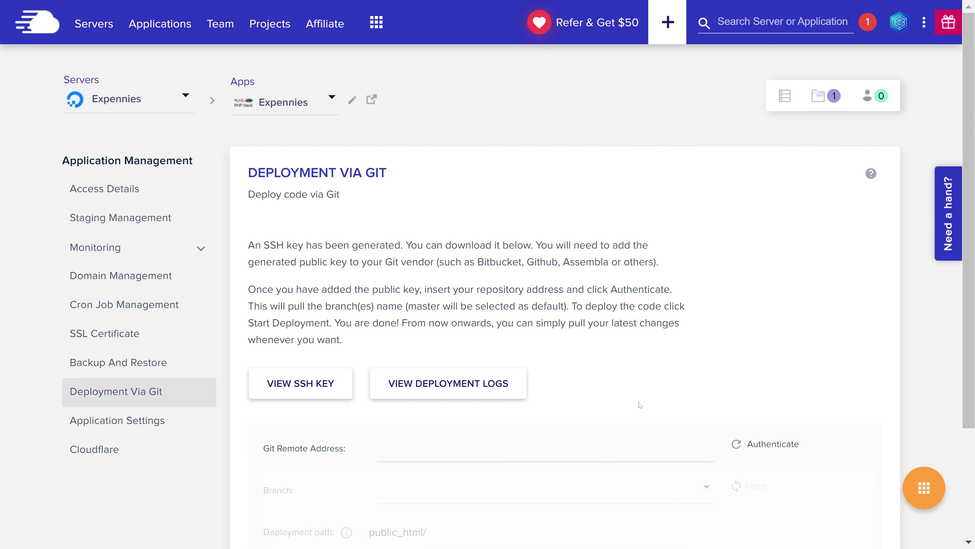
Authenticate the expennies SSH remote, choose branch deploy_with_cloudways, and start deployment to public_html/
left_click(614, 449)
key("ctrl+v")
left_click(760, 445)
scroll(652, 384, "down", 3)
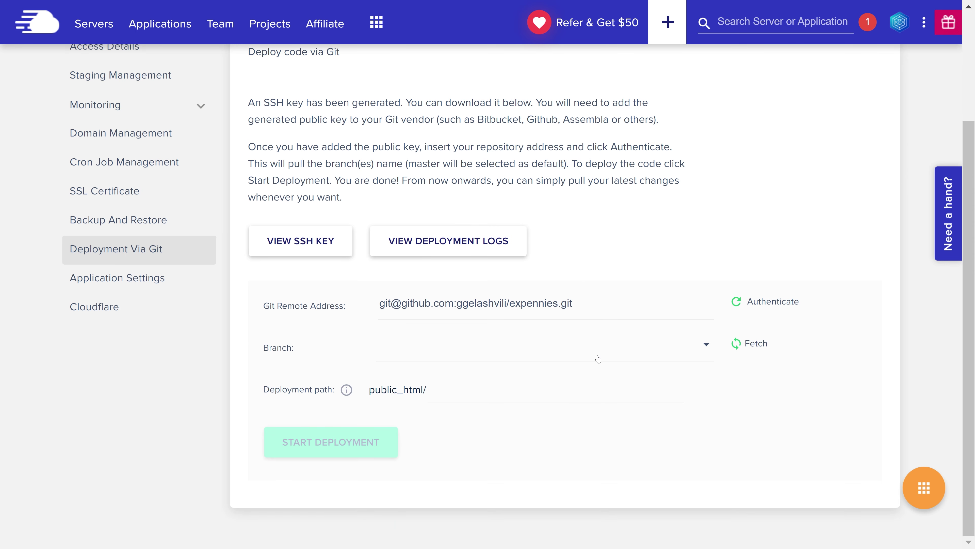
left_click(562, 349)
left_click_drag(720, 341, 720, 506)
left_click(457, 433)
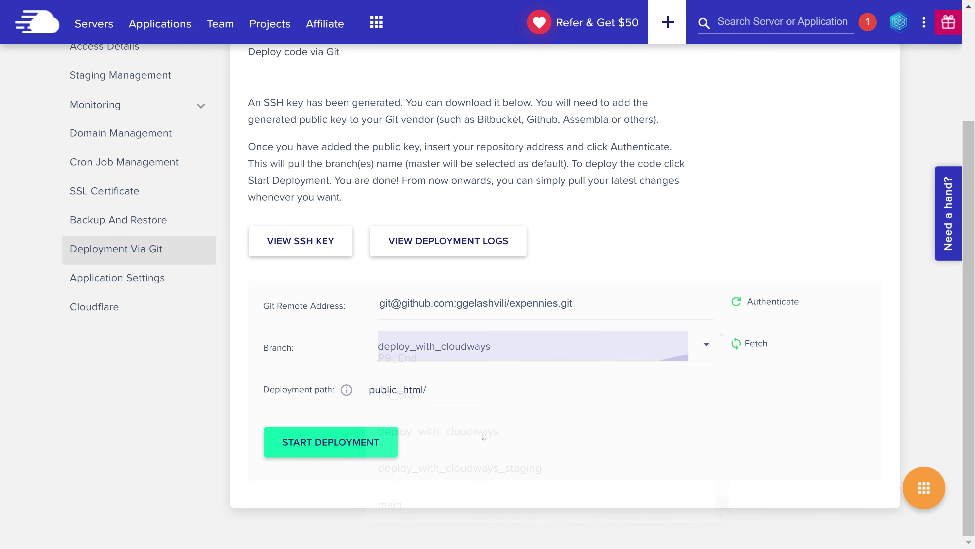
left_click(332, 442)
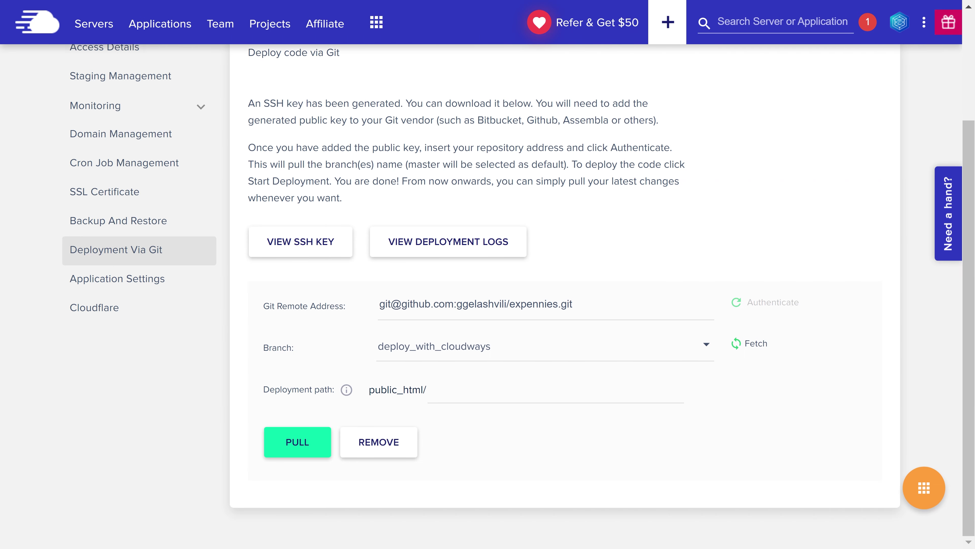
Change the app's webroot to public_html/public and save it
left_click(146, 284)
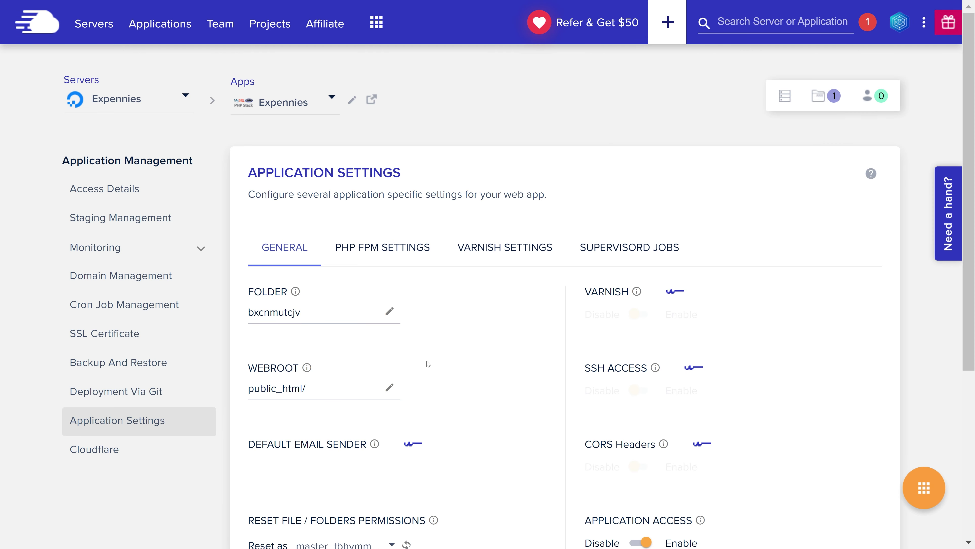
left_click(390, 387)
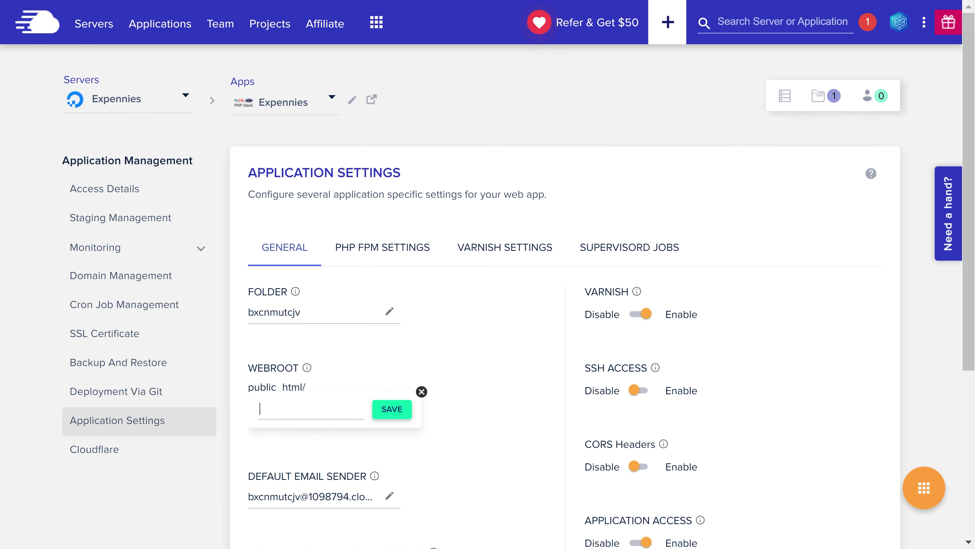
type("public")
left_click(392, 408)
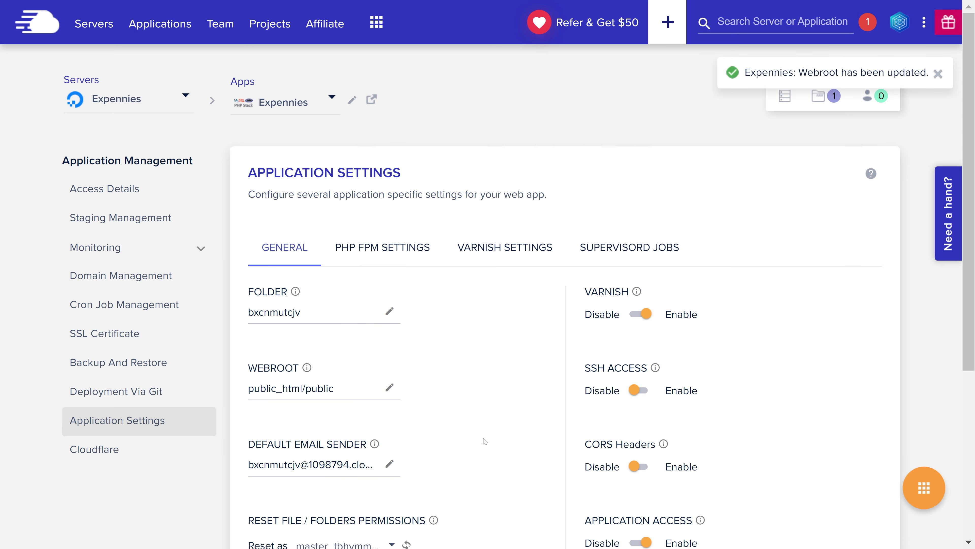
Enable HTTPS redirection for the Expennies app
scroll(499, 441, "down", 5)
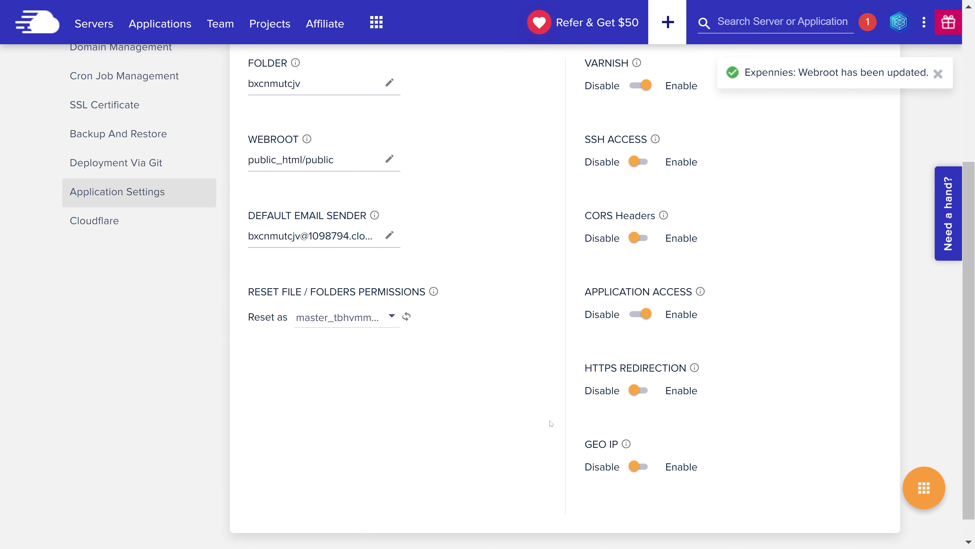
left_click(640, 390)
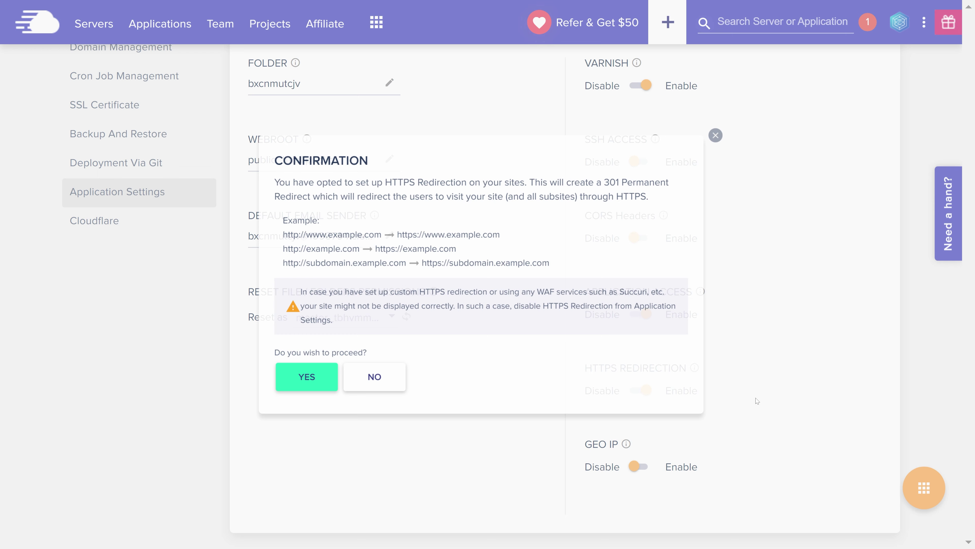
left_click(299, 388)
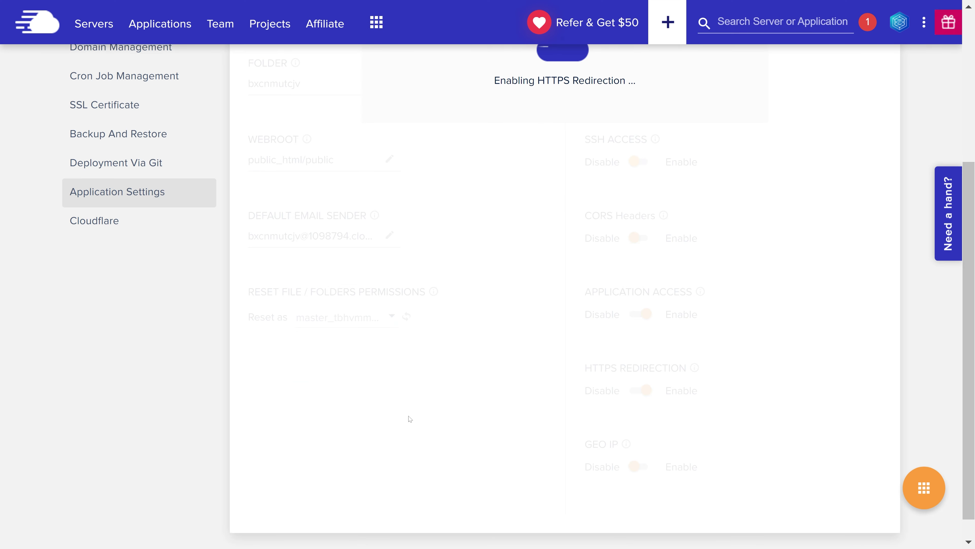
scroll(410, 419, "up", 5)
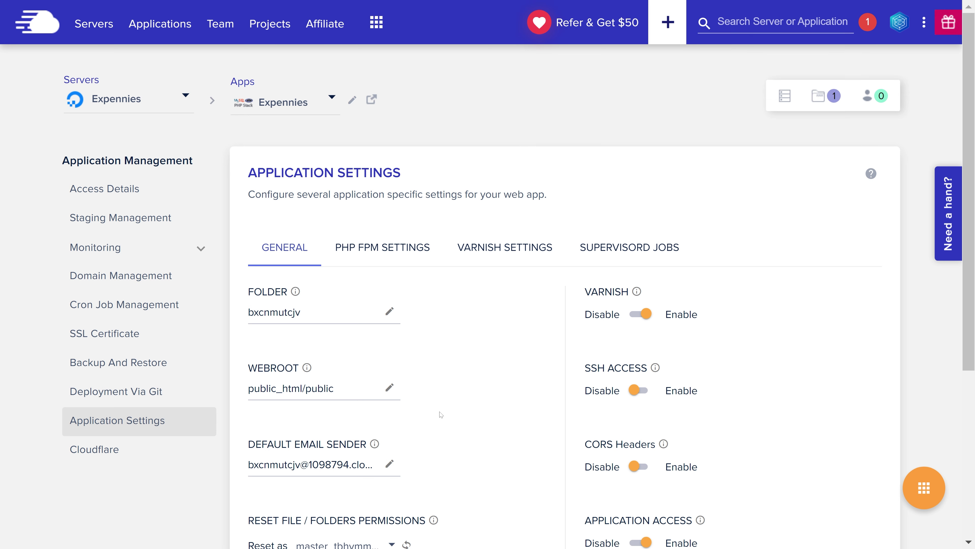
SSH into the Expennies server at 159.89.233.216 with its master credentials
left_click(94, 24)
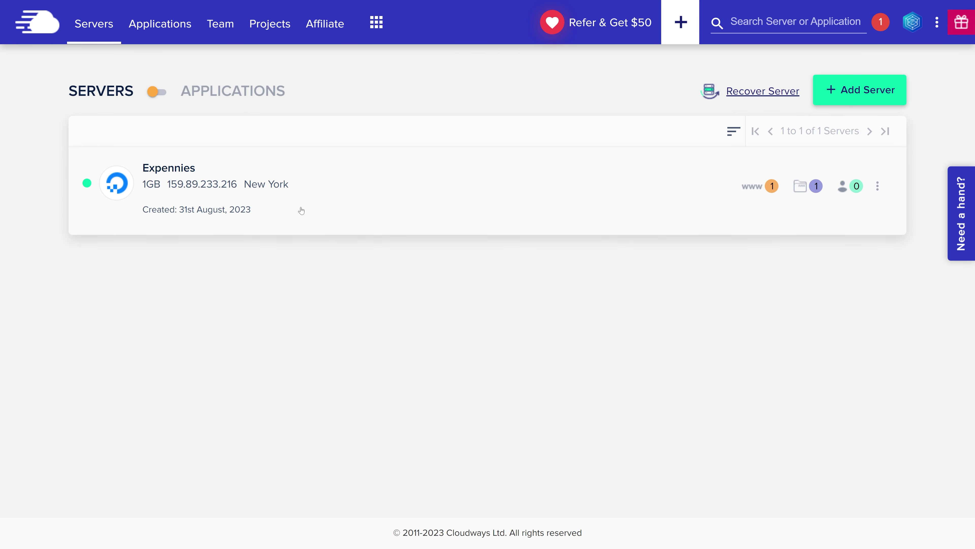
left_click(218, 180)
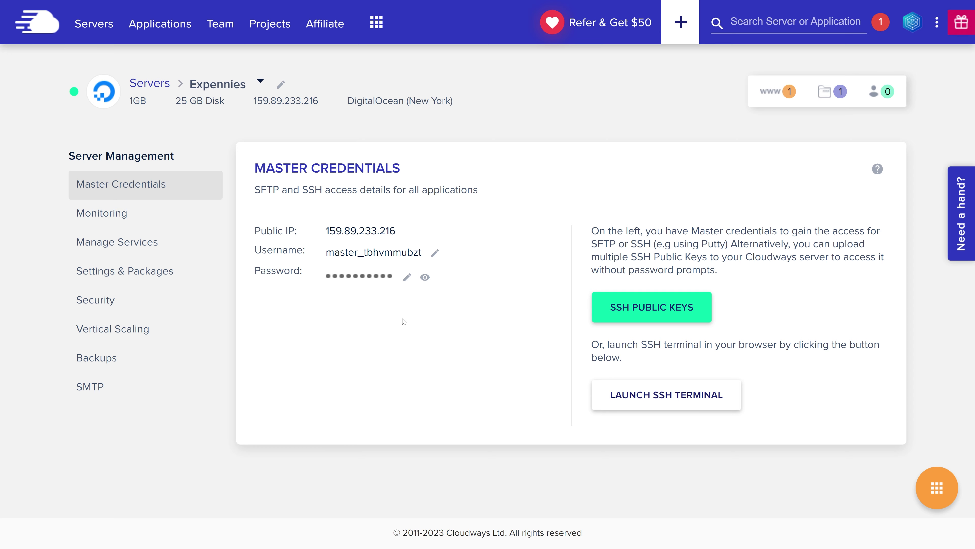
key("alt+Tab")
type("ssh ")
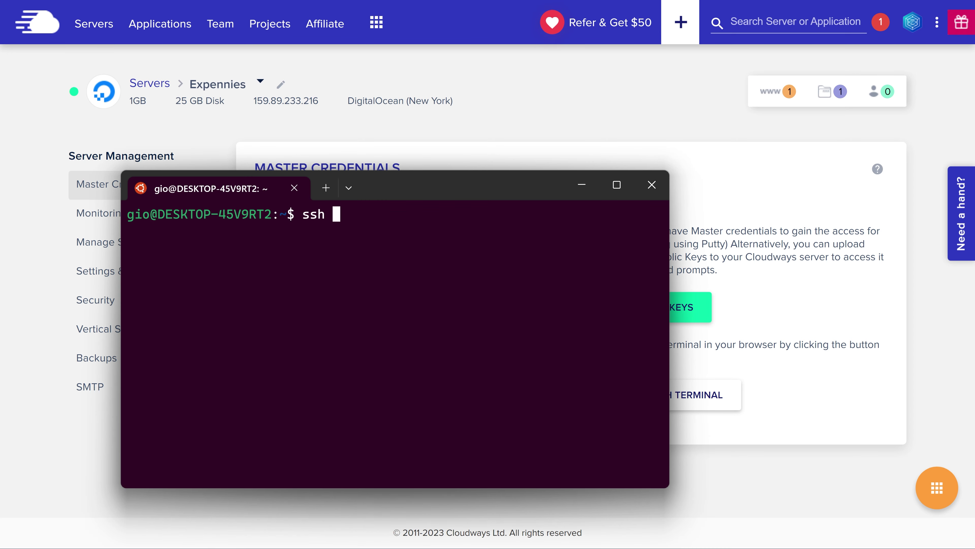
type("master_tbhvmmubzt@159.89.233.216")
key("Return")
type("yes")
key("Return")
key("ctrl+v")
key("Return")
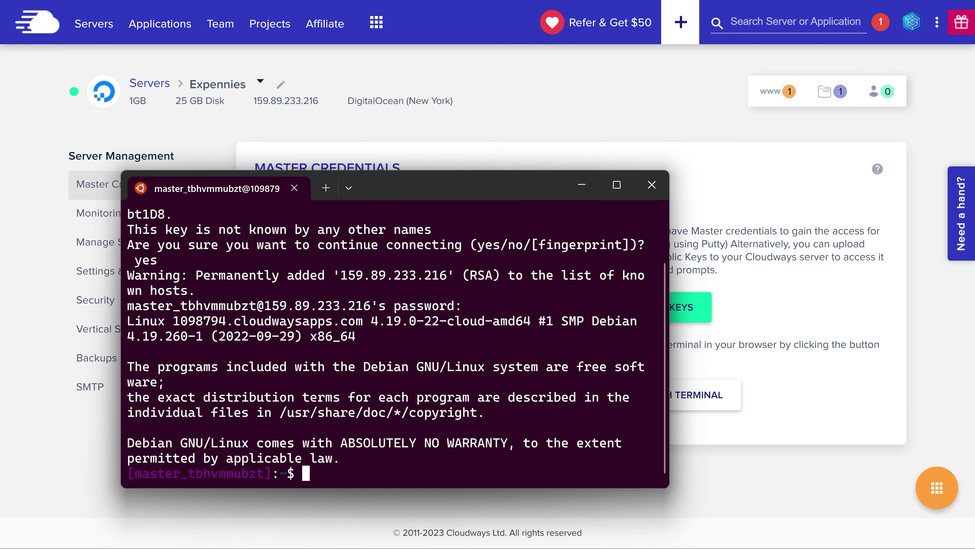
type("clear")
key("Return")
In the app's public_html folder, run composer install, npm install and npm run build
type("ls")
key("Return")
type("cd ap")
key("Tab")
key("Return")
type("ls")
key("Return")
type("cd bx")
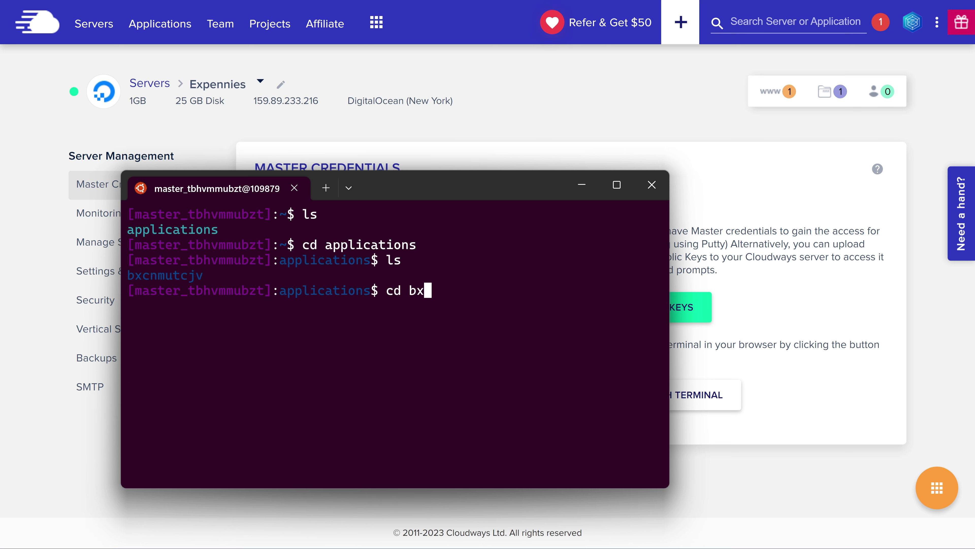
key("Tab")
key("Return")
type("ls")
key("Return")
type("cd pu")
key("Tab")
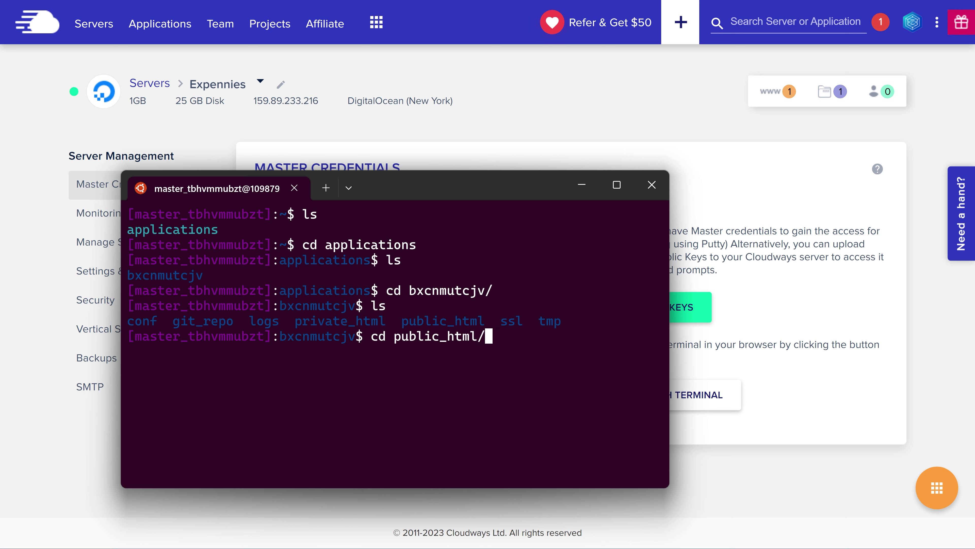
key("Return")
type("ls")
key("Return")
type("composer instal")
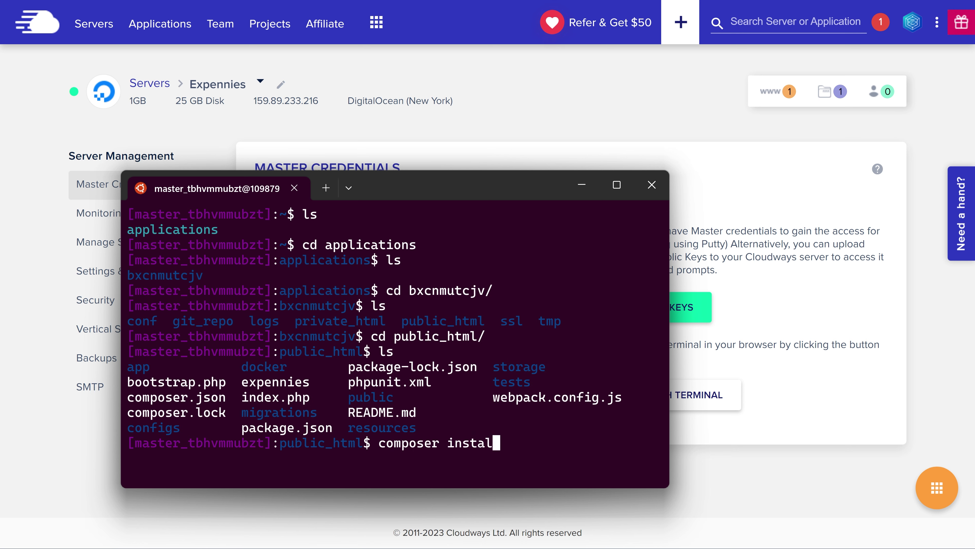
type("l; npm install; npm")
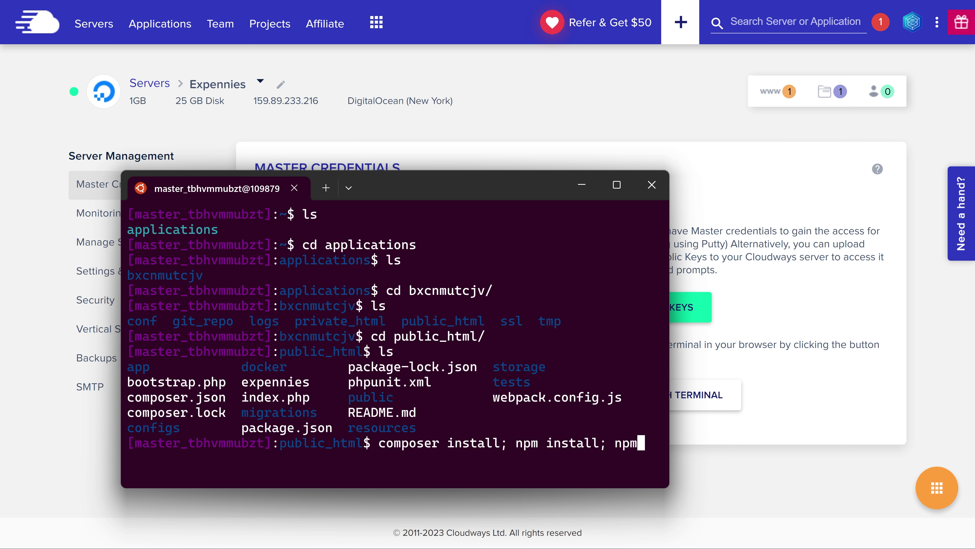
type(" run build")
key("Return")
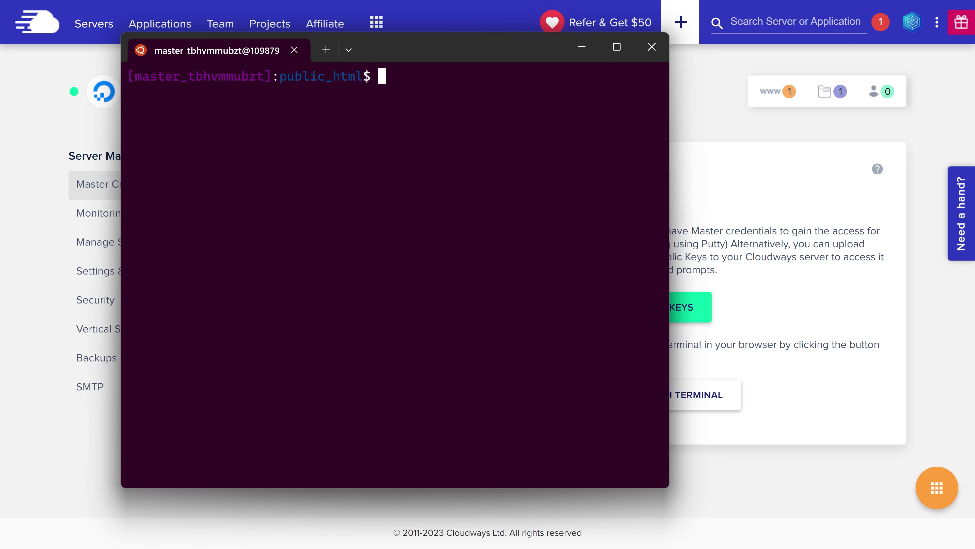
Copy .env.example to a new .env file
type("cp .en")
key("Tab")
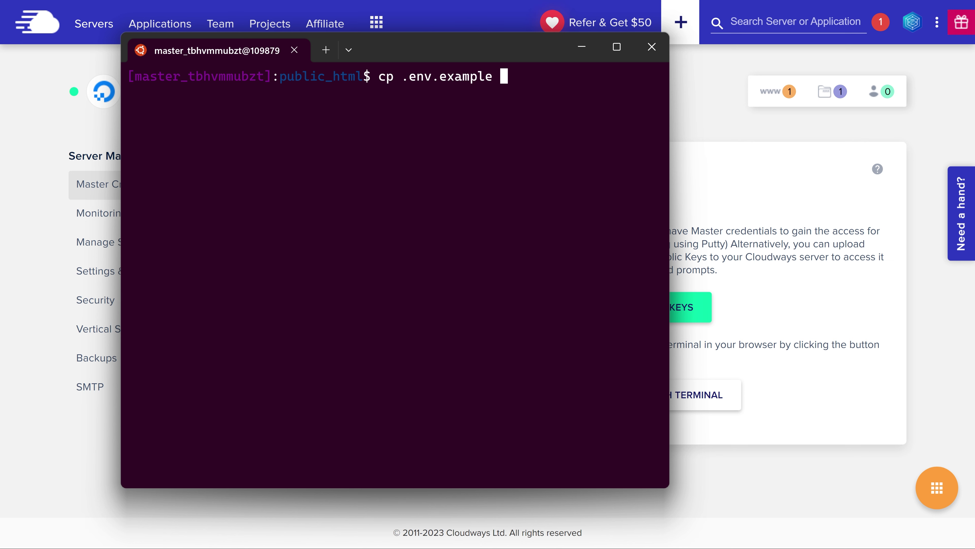
type(".env")
key("Return")
Open .env in vim and set APP_NAME to Expennies
type("vim .env")
key("Return")
key("i")
key("Right")
key("Right")
key("Right")
key("Right")
key("Right")
key("Right")
key("Right")
key("Right")
key("Right")
type("Expennies")
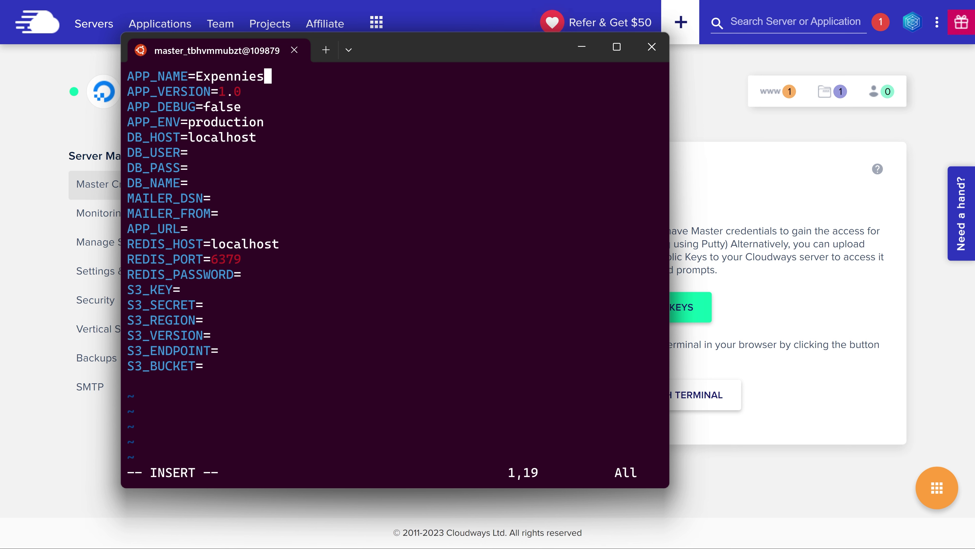
key("Down")
key("Down")
key("Down")
key("Down")
key("Down")
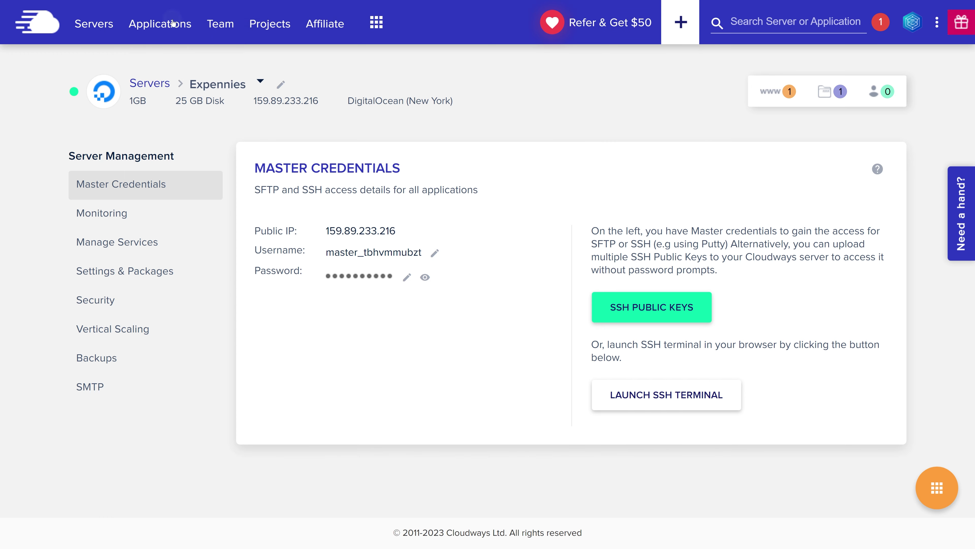
Paste the Expennies MySQL username into DB_USER and DB_NAME in .env
left_click(180, 24)
left_click(298, 164)
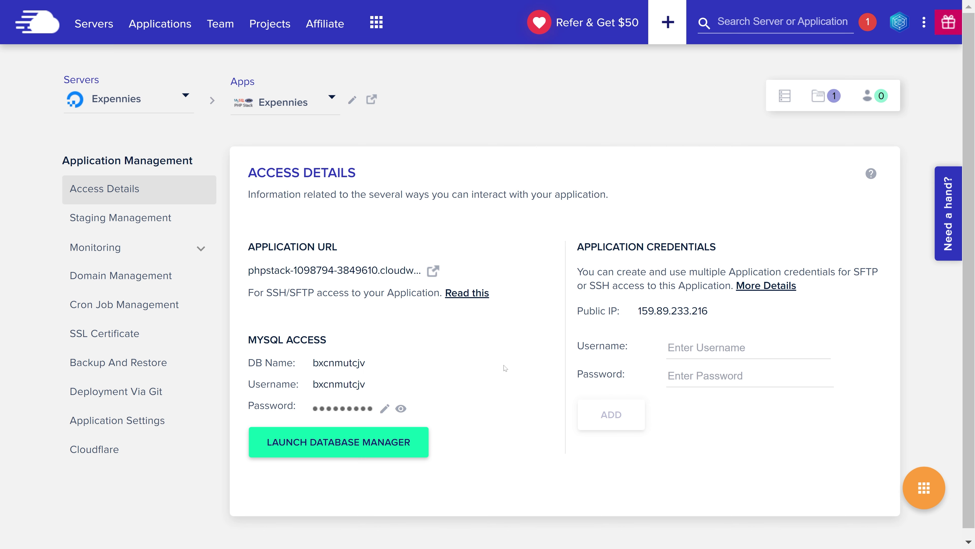
key("alt+Tab")
type("bxcnmutcjv")
key("Down")
type("bxcnmutcjv")
key("Up")
Copy the Expennies MySQL password from Cloudways and paste it into DB_PASS
key("alt+Tab")
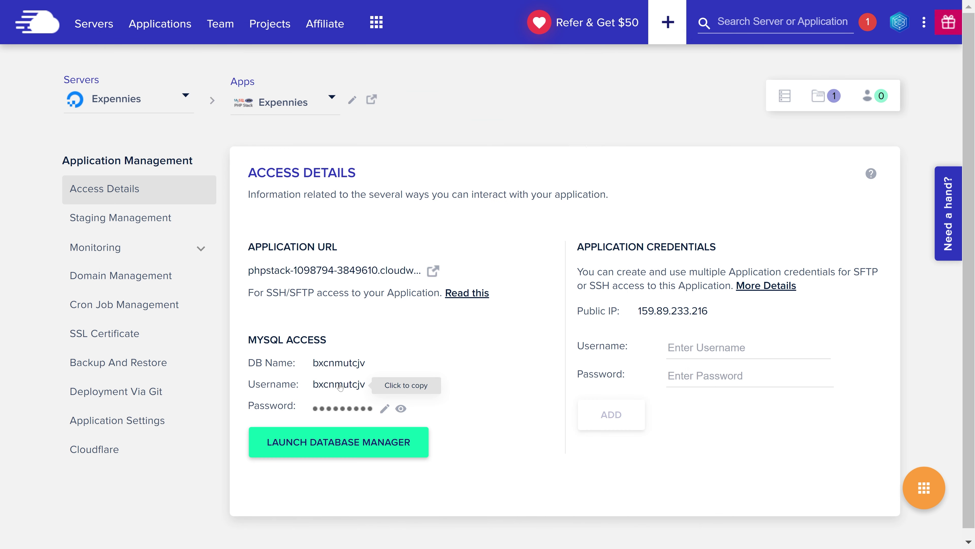
left_click(335, 408)
key("alt+Tab")
key("Down")
key("Down")
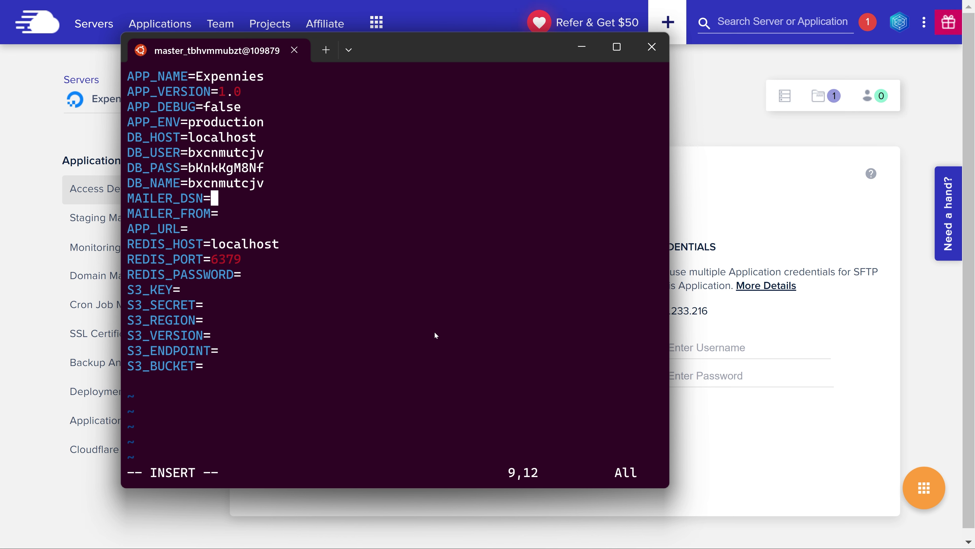
key("ctrl+v")
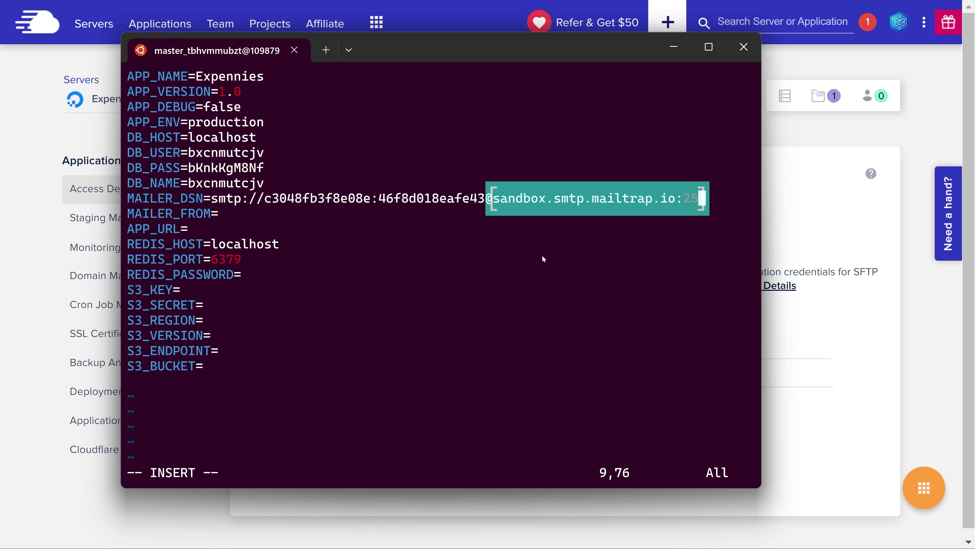
key("Down")
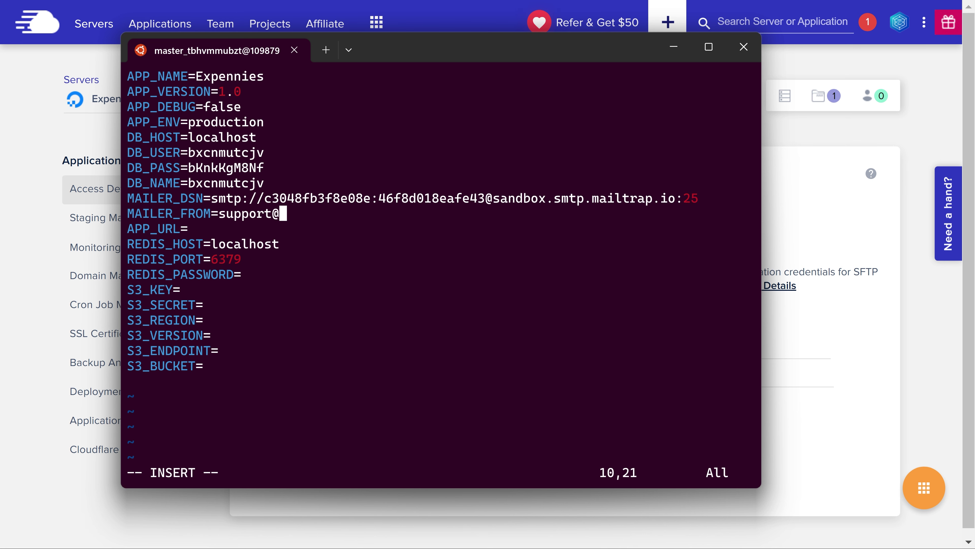
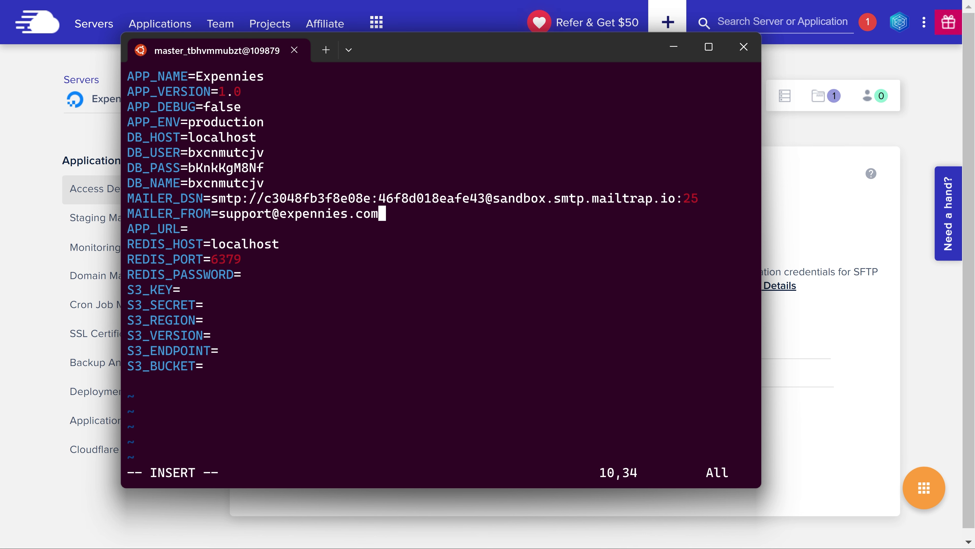
key("Return")
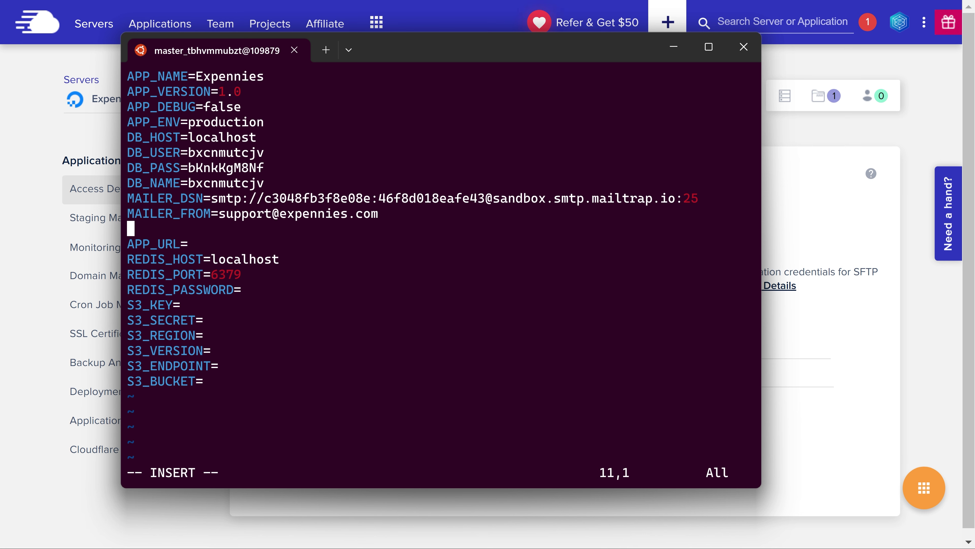
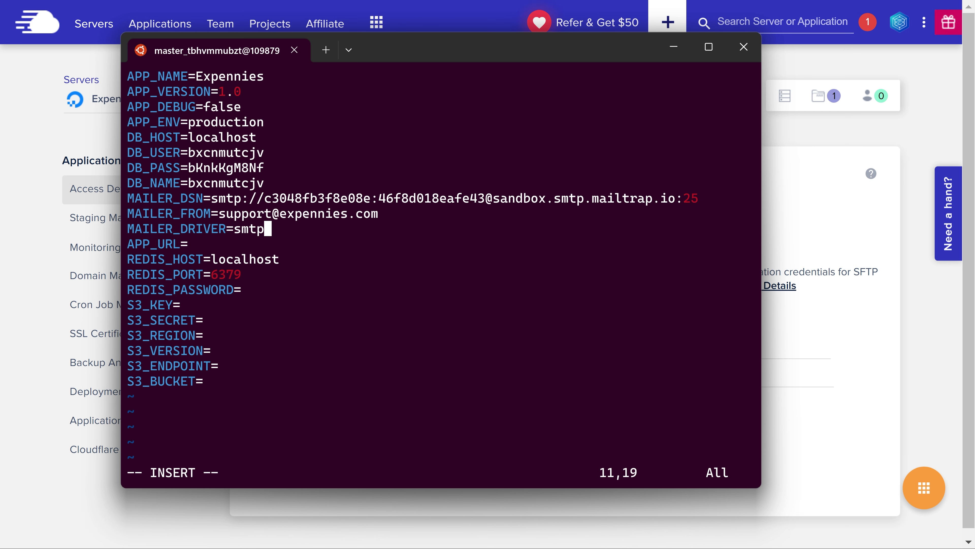
Set APP_URL to the Cloudways application URL without the trailing slash
key("Down")
type("https://phpstack-1098794-3849610.cloudwaysapps.com/")
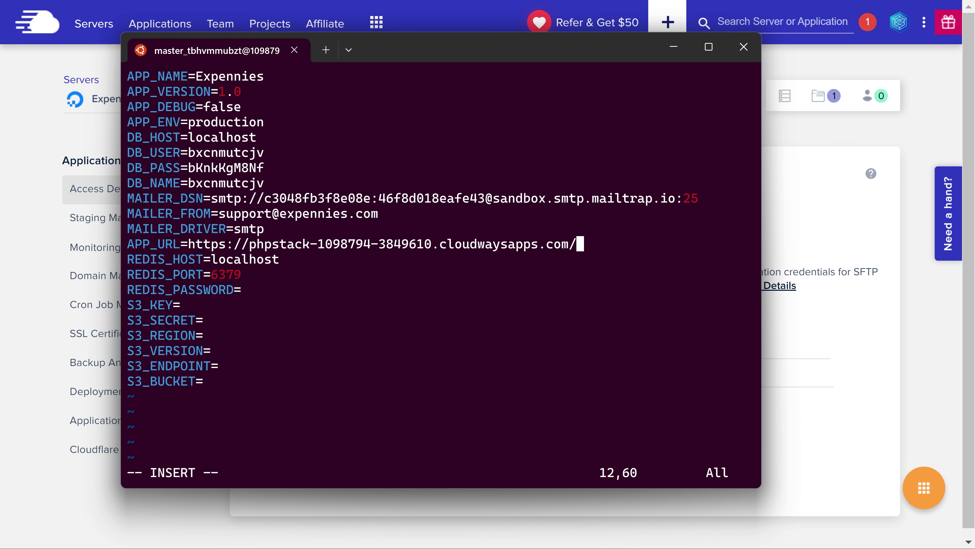
key("BackSpace")
key("Down")
key("Down")
key("Down")
key("Down")
key("Down")
key("Down")
key("Down")
key("Down")
key("Down")
Save .env with :wq and run php expennies app:generate-key
key("Escape")
type(":wq")
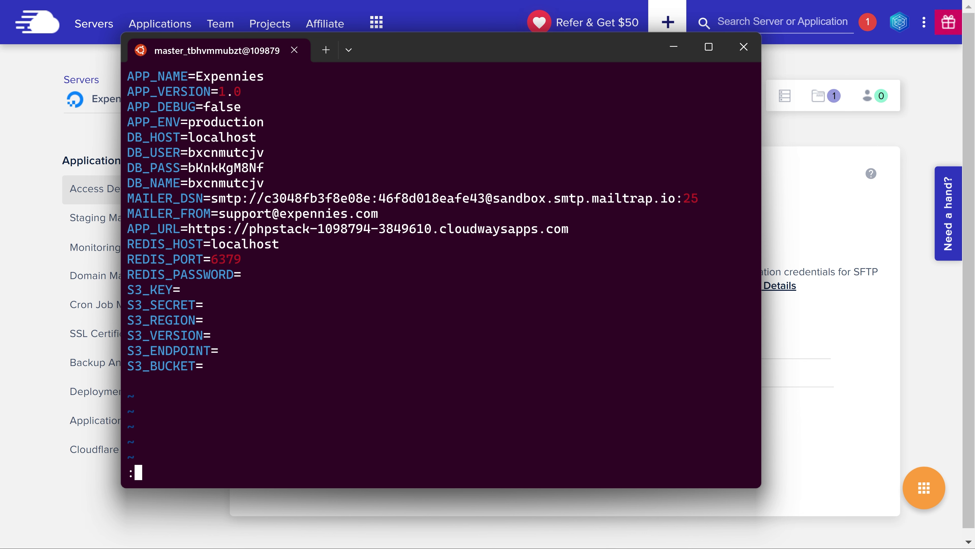
key("Return")
type("php expenni")
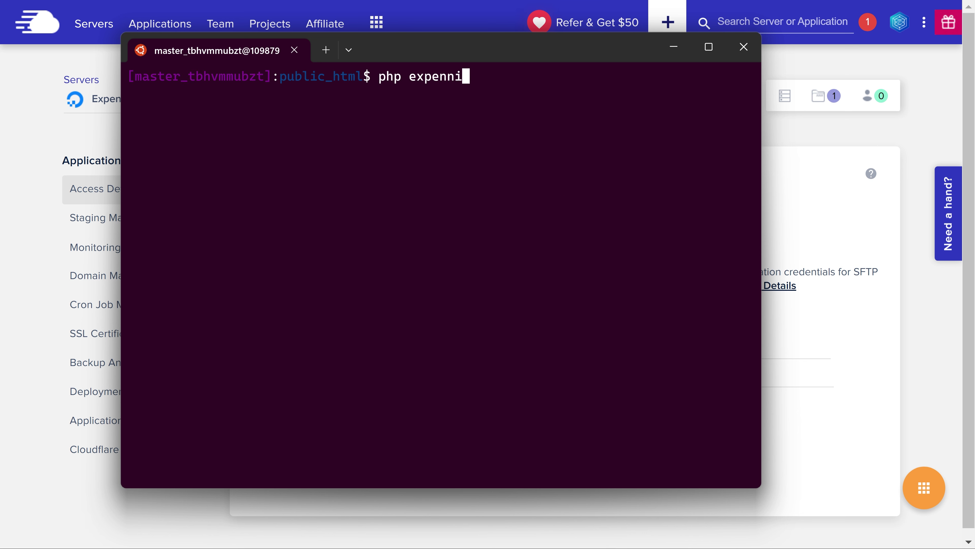
type("es app:generate-key")
key("Return")
Run php expennies migrate, confirming with yes
type("p")
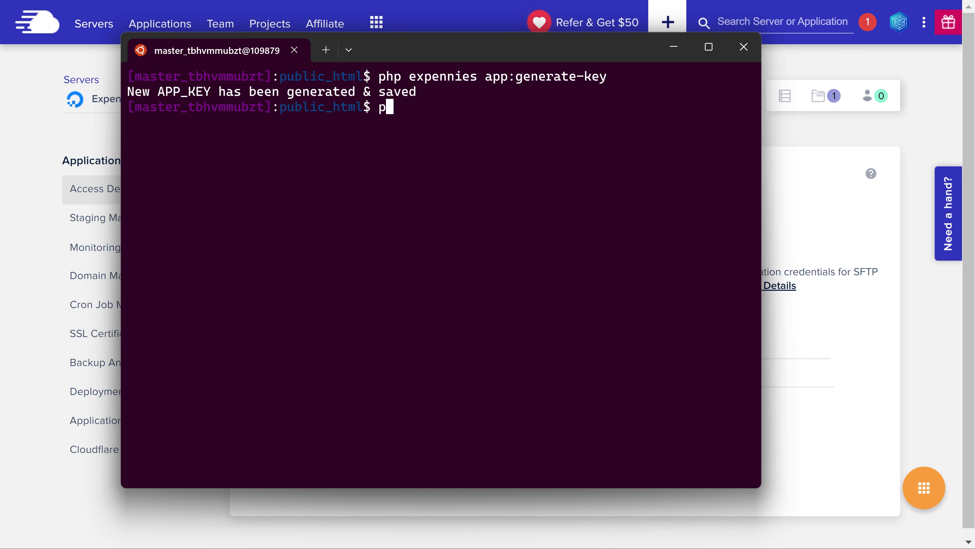
type("hp expennies migrate")
key("Return")
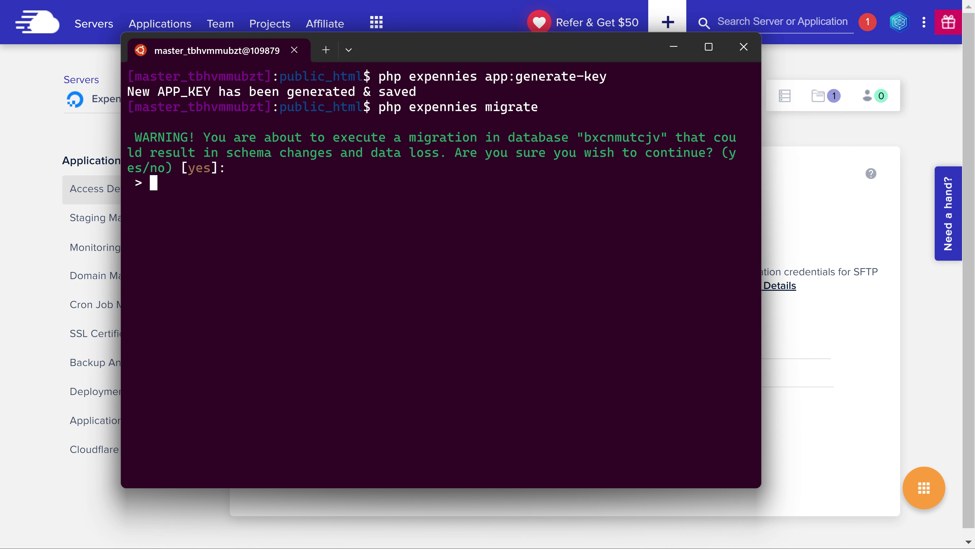
type("yes")
key("Return")
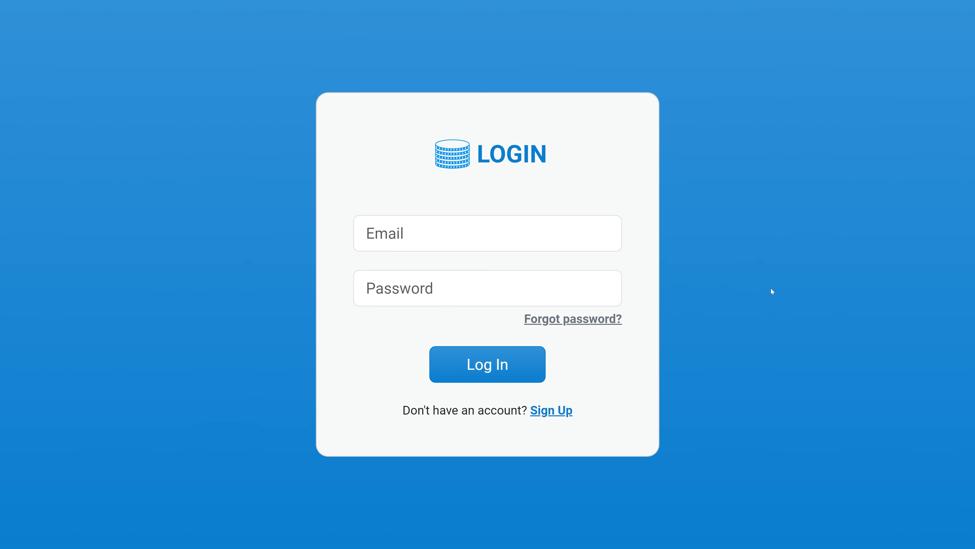
Register a new account via Sign Up and open the Welcome to Expennies email
left_click(550, 412)
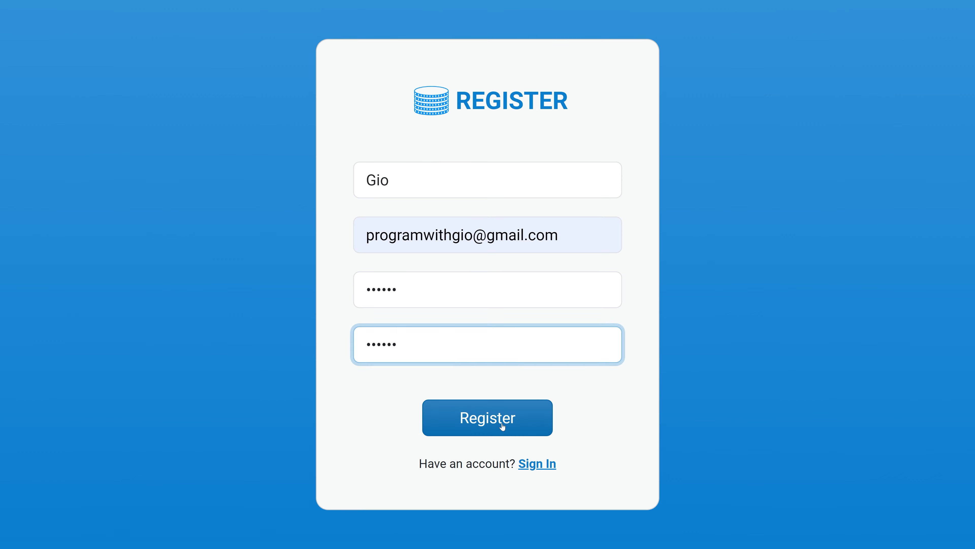
left_click(501, 427)
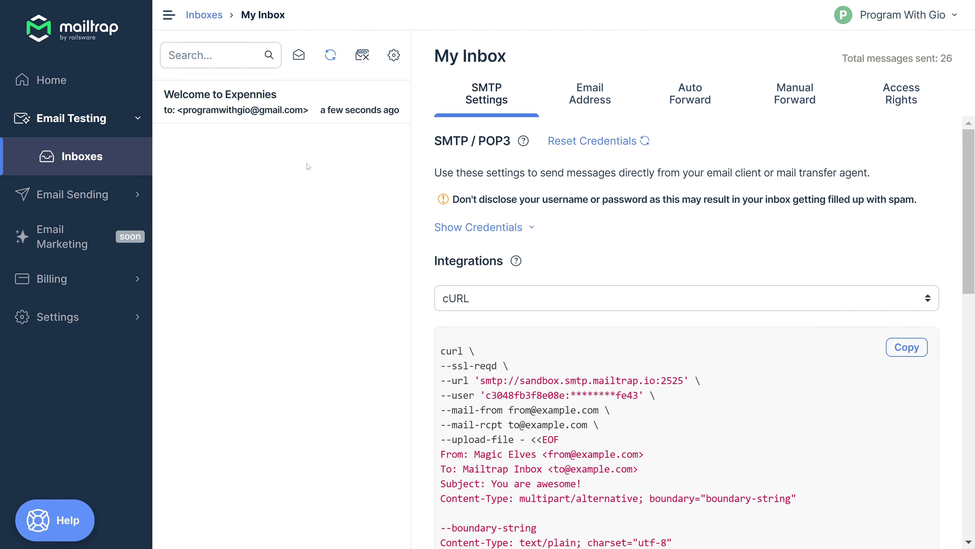
left_click(281, 102)
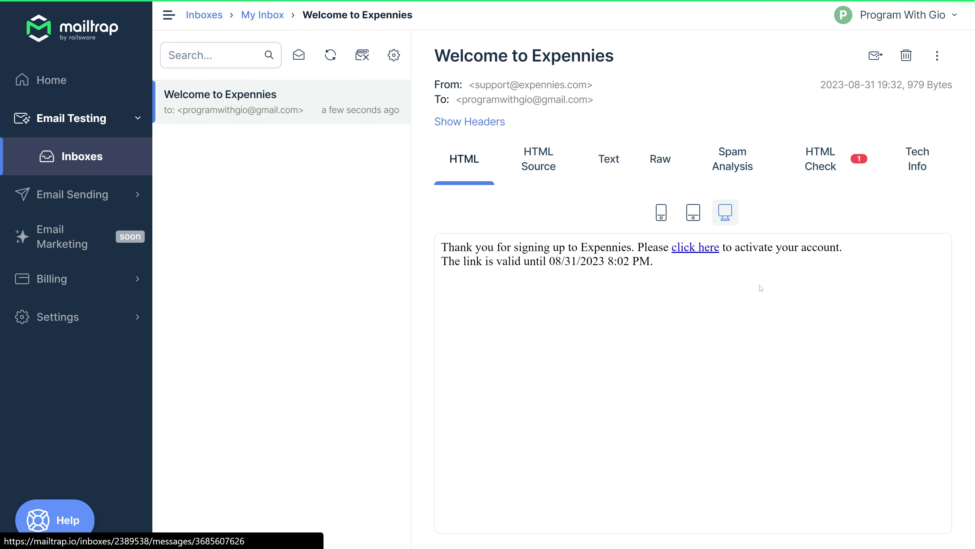
Follow the 'click here' activation link in the Welcome to Expennies email
left_click(697, 249)
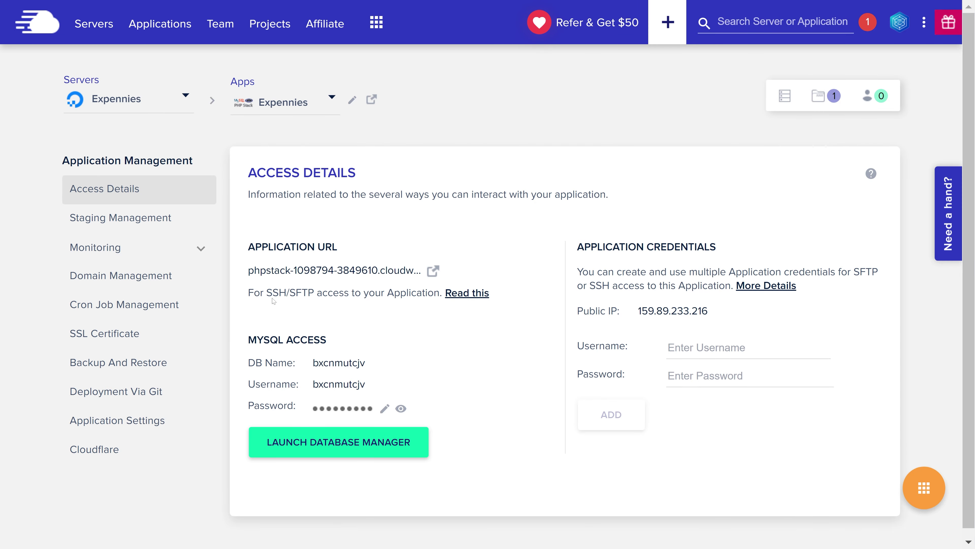
Launch a Staging-Expennies copy on the Expennies server and open its protected application URL
left_click(120, 217)
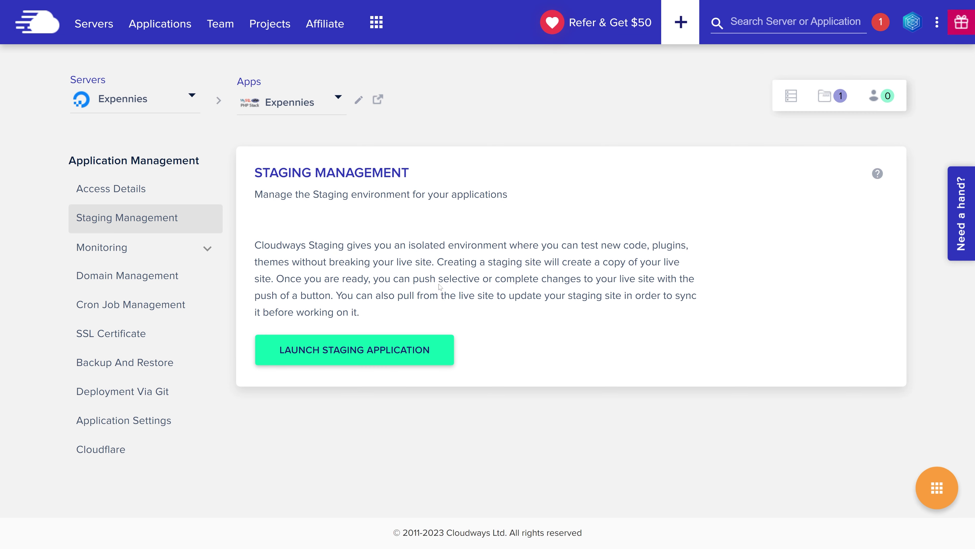
left_click(351, 350)
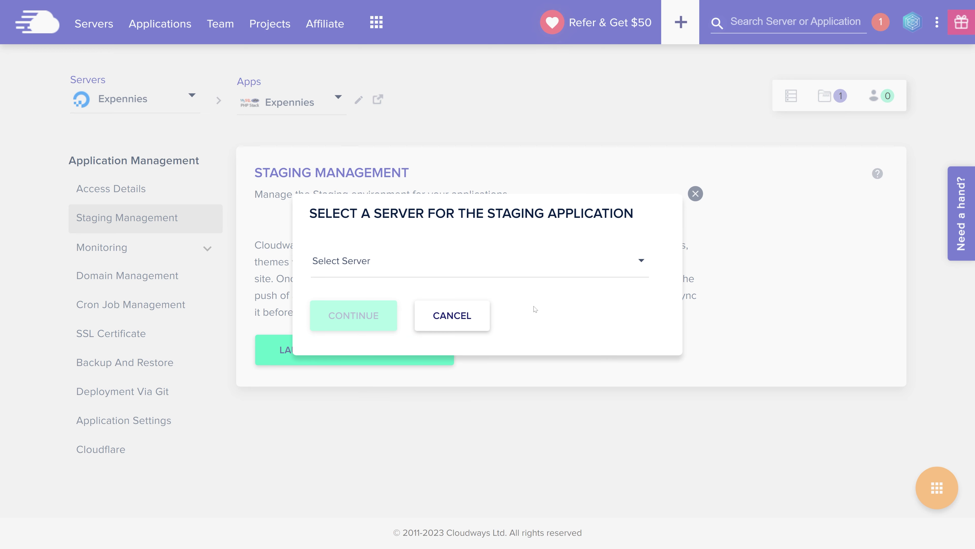
left_click(509, 265)
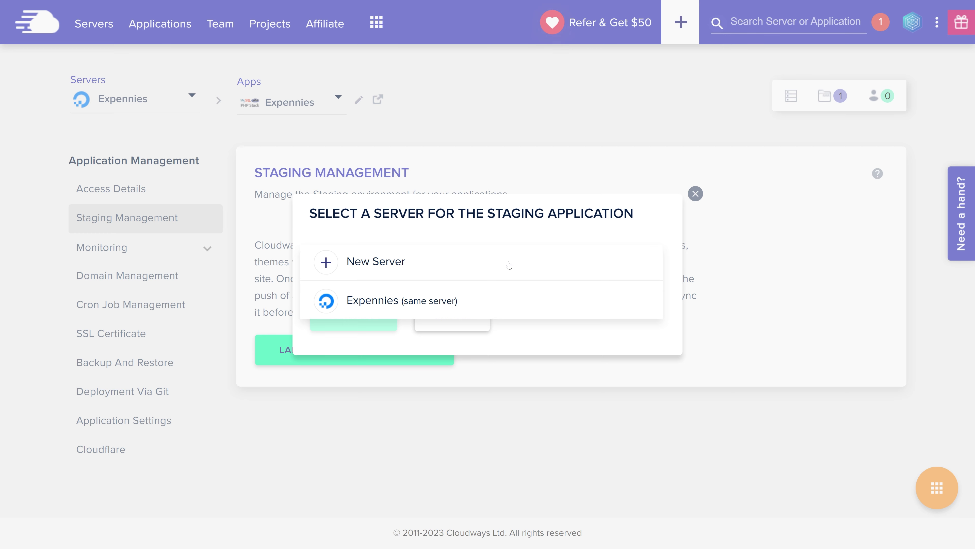
left_click(420, 298)
left_click(347, 315)
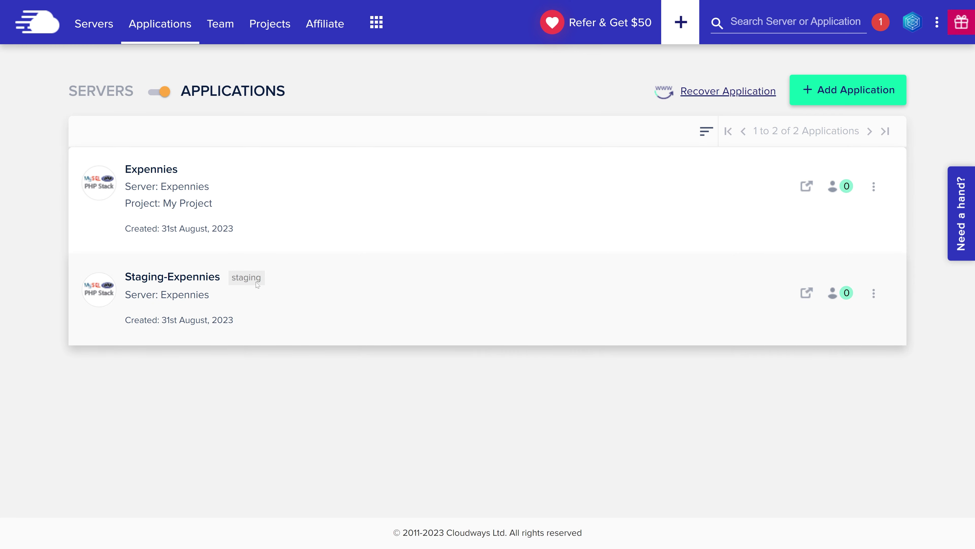
left_click(297, 294)
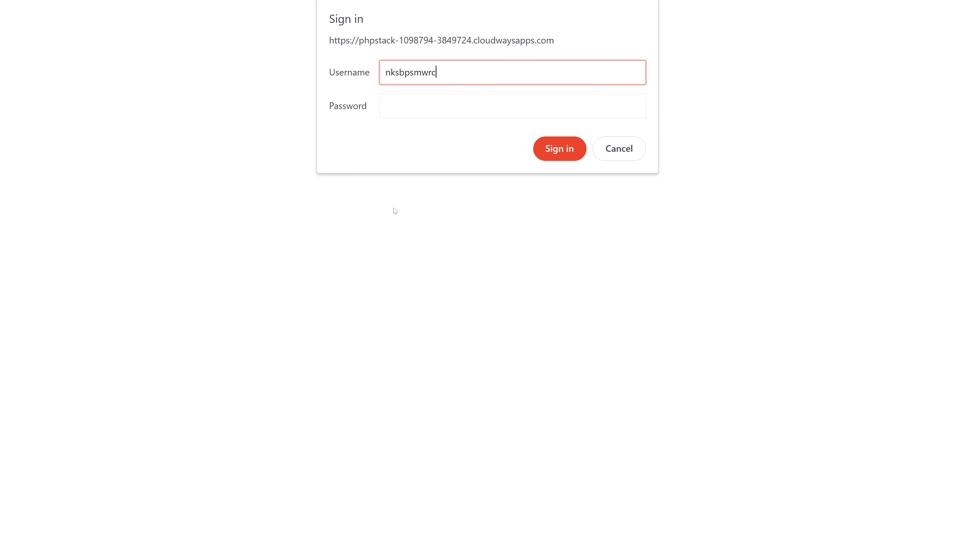
key("Tab")
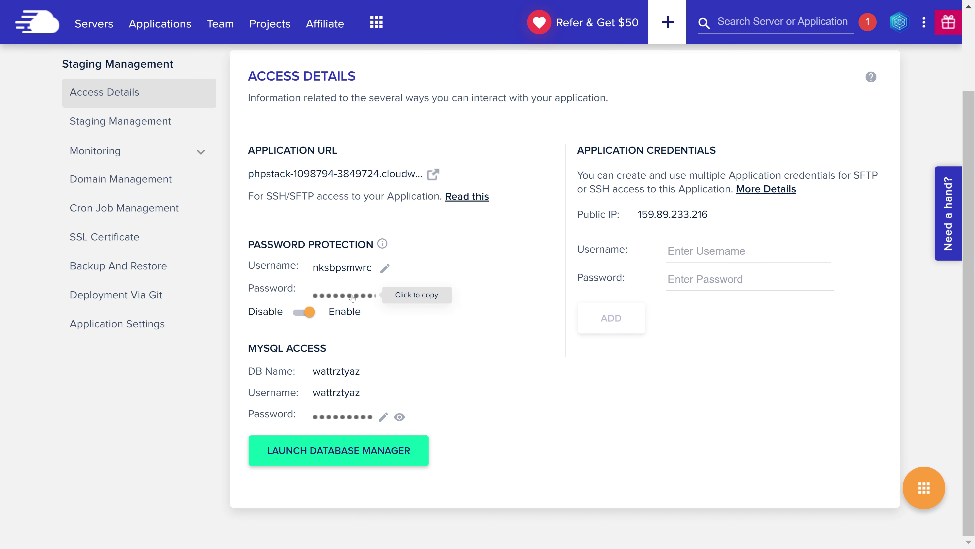
Pass the staging site protection with the copied password and log in with the account's email and password
left_click(350, 295)
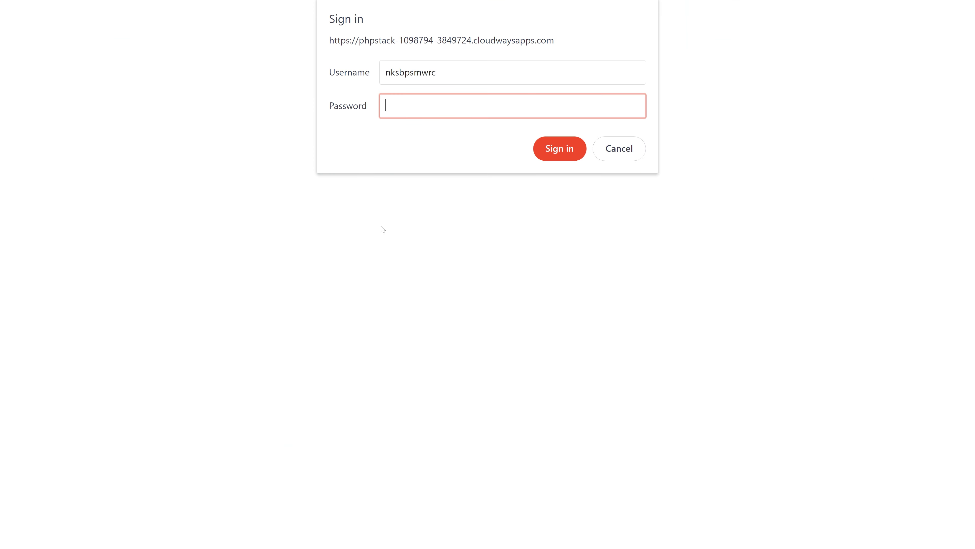
key("ctrl+v")
left_click(550, 147)
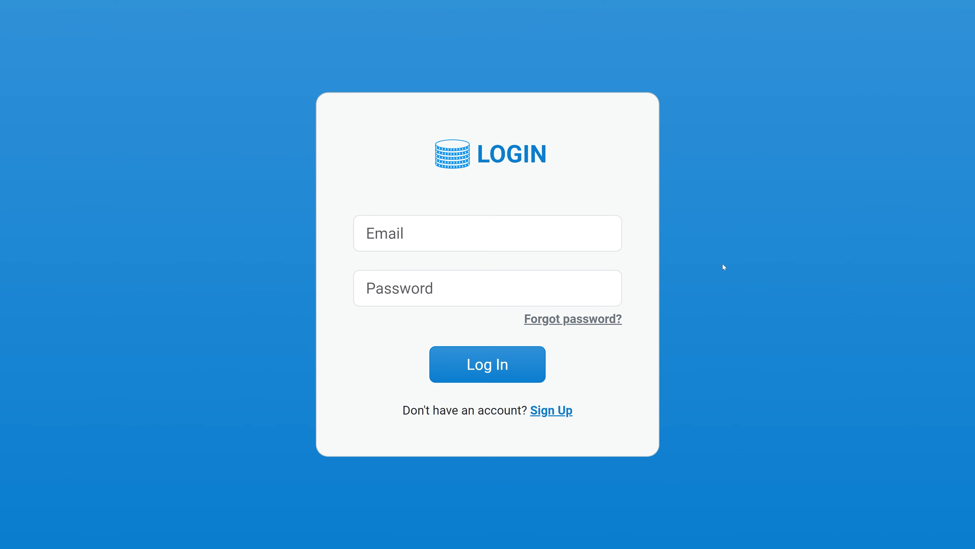
key("F11")
key("Tab")
type("******")
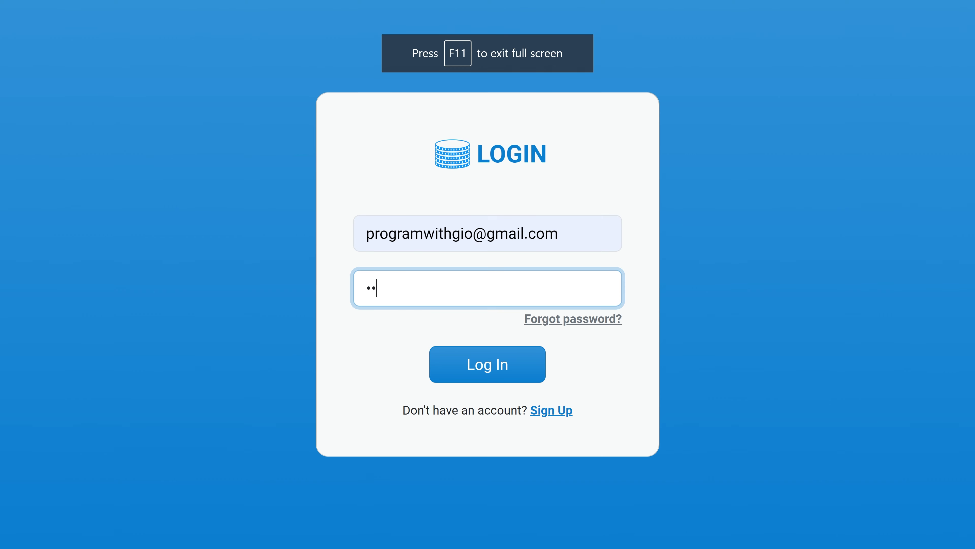
left_click(479, 368)
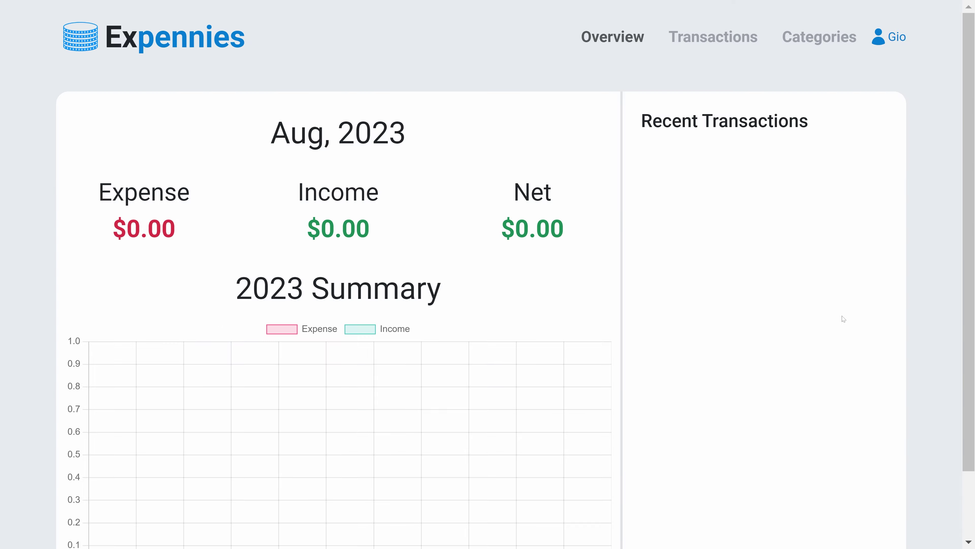
Append 'Test' to the profile name and save the changes
left_click(884, 42)
left_click(830, 67)
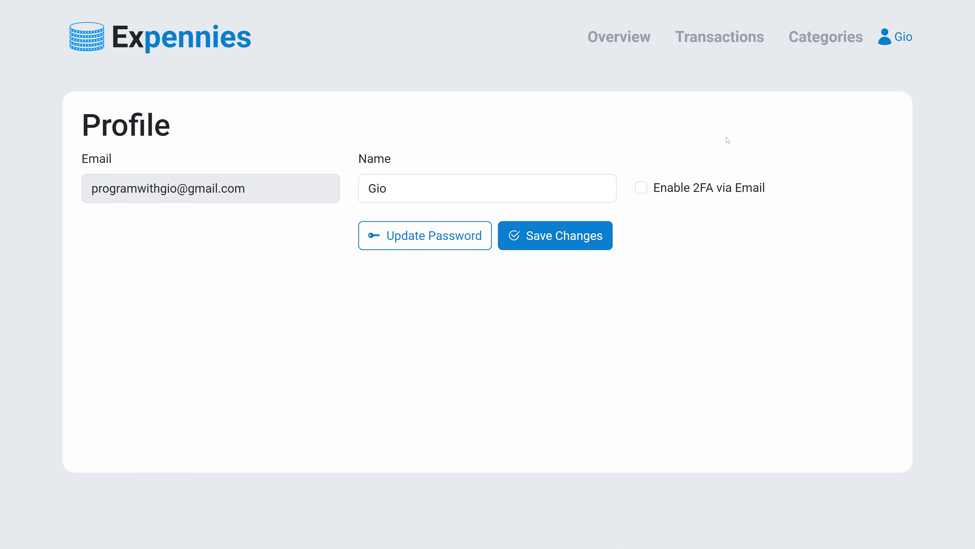
left_click(423, 188)
type("Test")
left_click(556, 235)
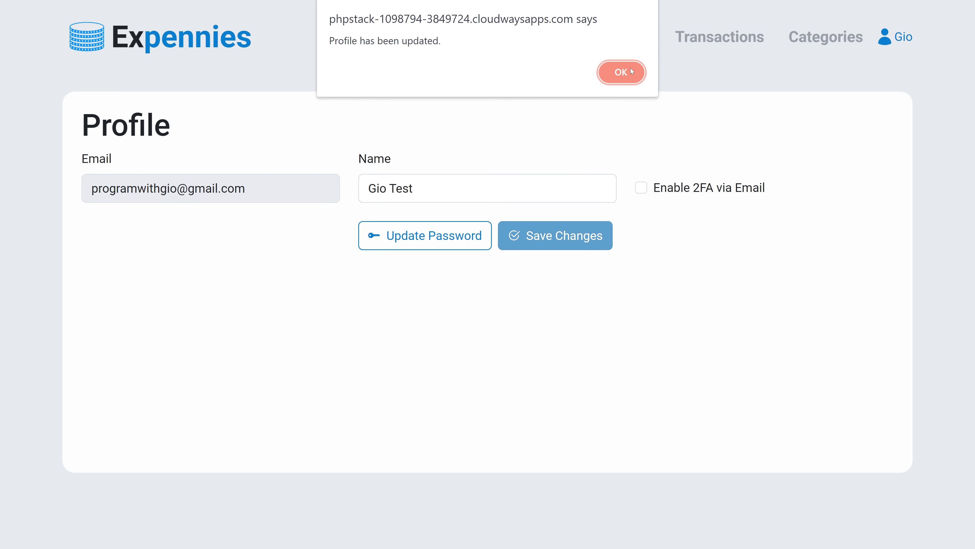
left_click(622, 81)
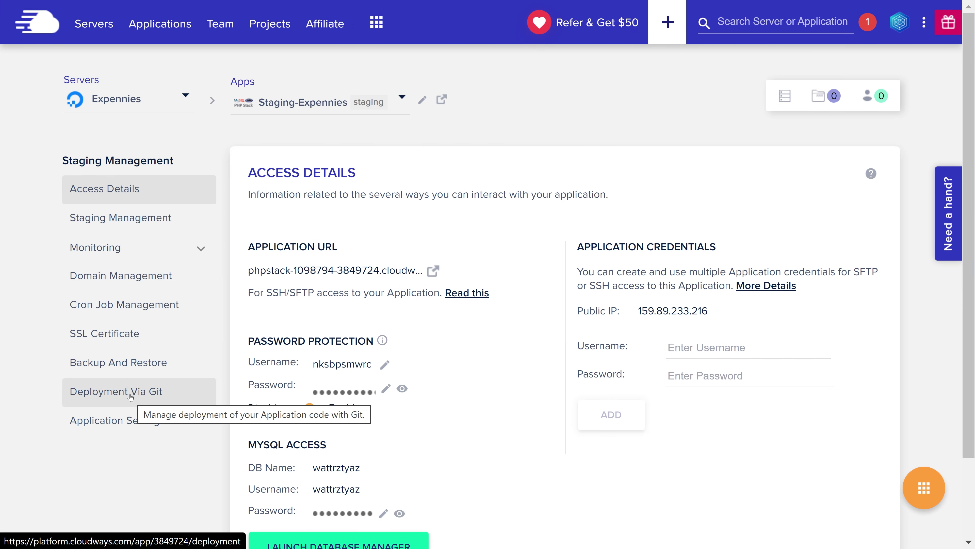
Generate a Cloudways SSH key and add it as a GitHub deploy key
left_click(131, 396)
left_click(343, 331)
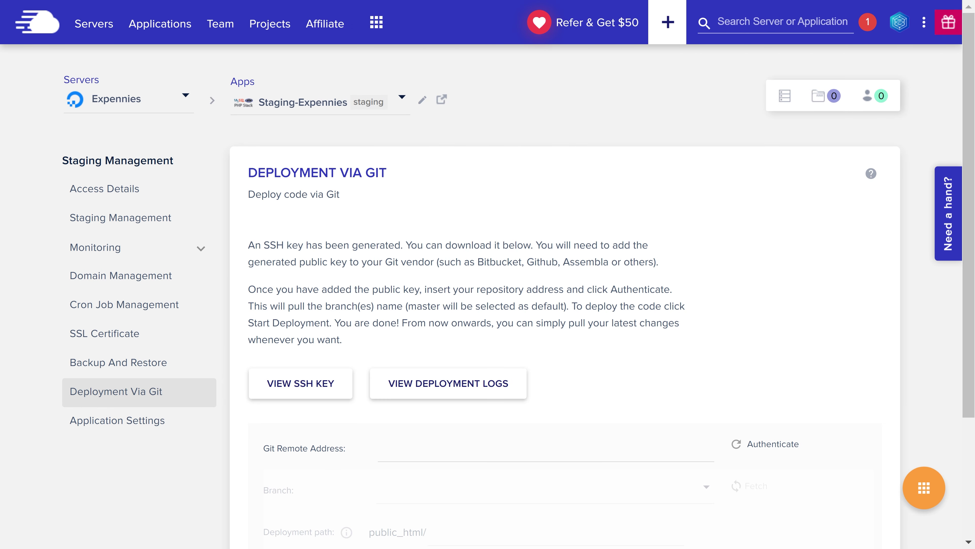
left_click(300, 386)
left_click(471, 266)
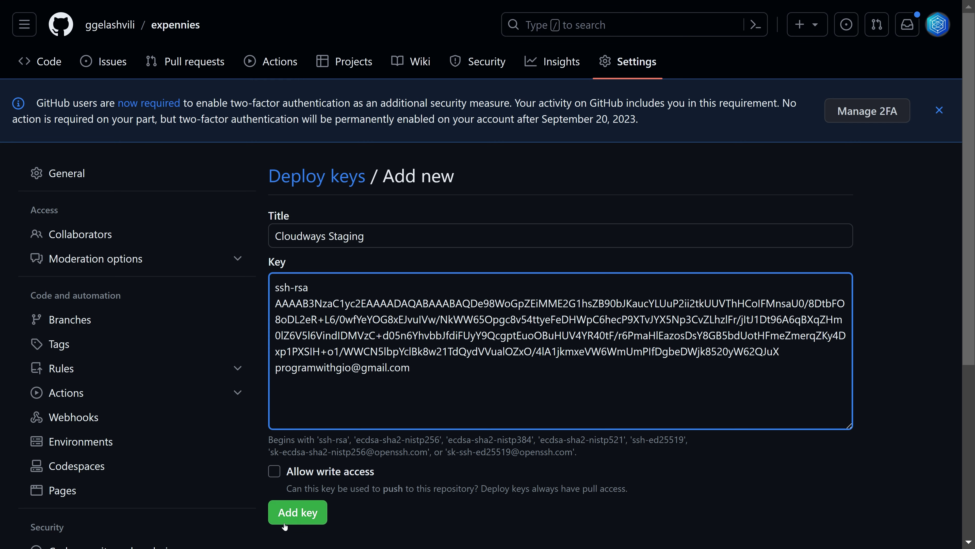
left_click(287, 519)
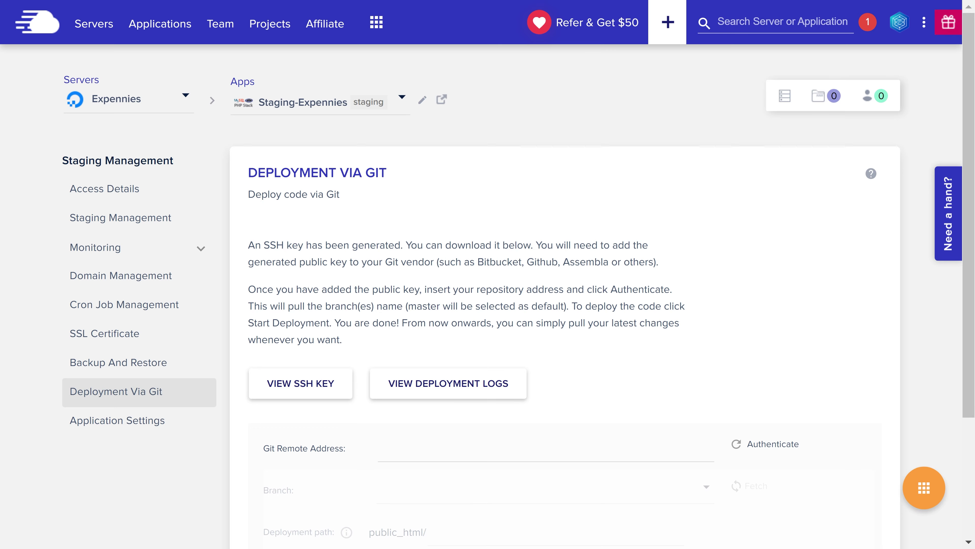
Authenticate the expennies repository and deploy the deploy_with_cloudways_staging branch
key("ctrl+v")
left_click(773, 443)
scroll(538, 269, "down", 4)
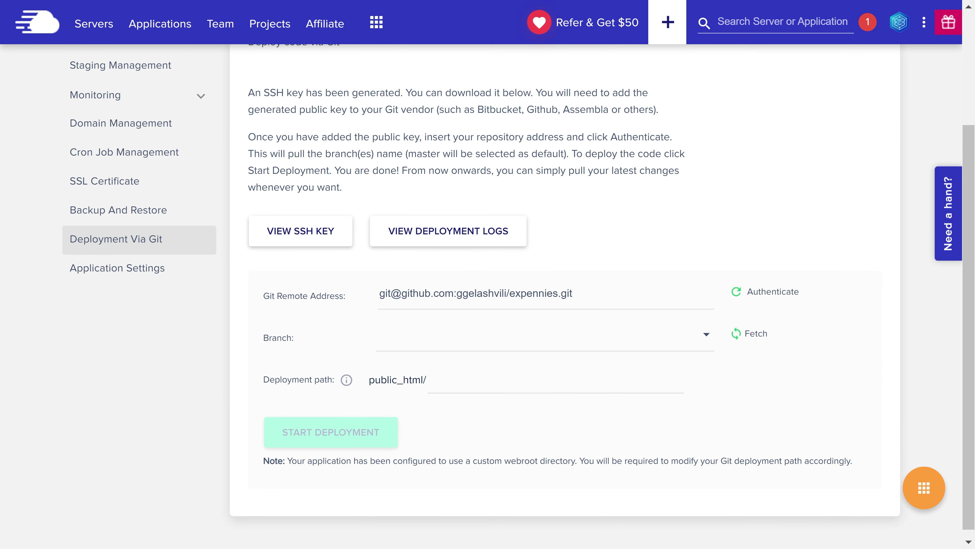
left_click(552, 337)
scroll(522, 413, "down", 15)
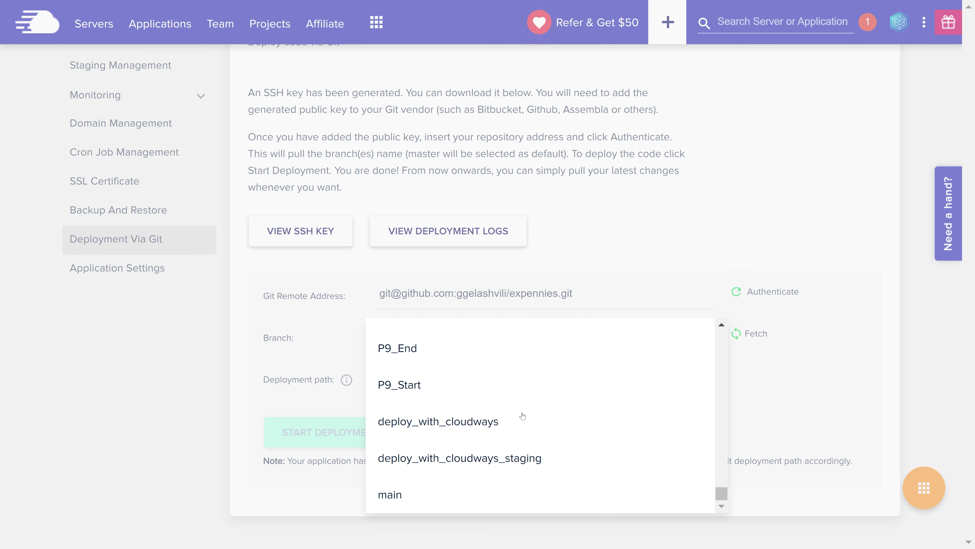
left_click(496, 459)
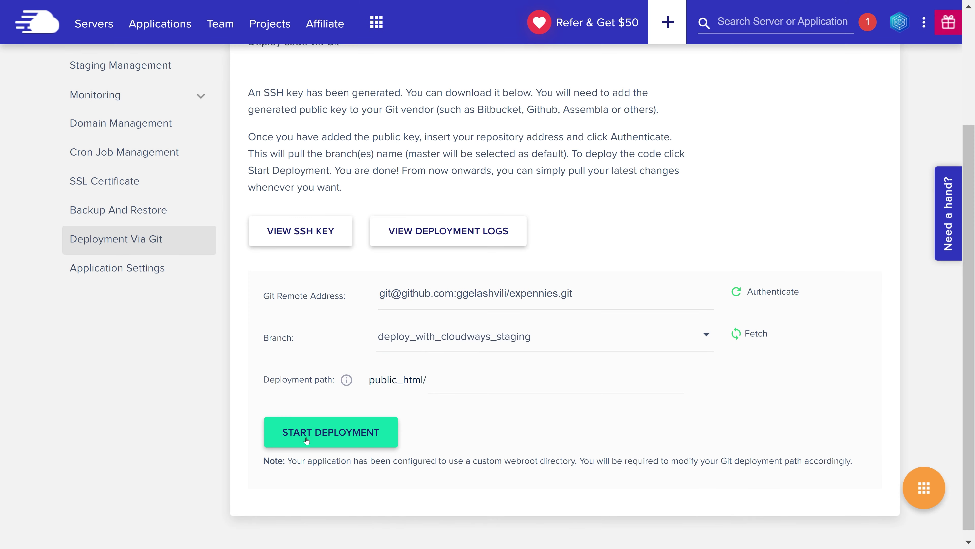
left_click(279, 433)
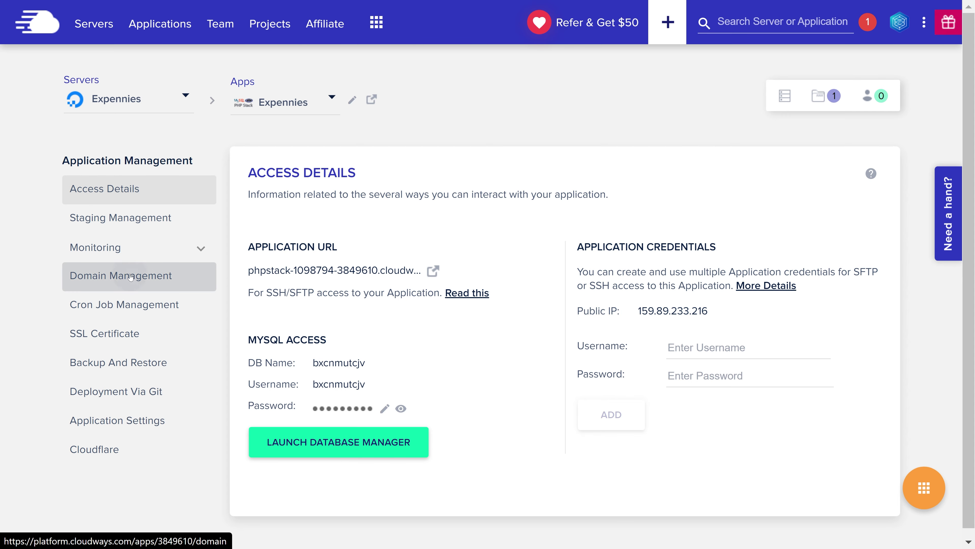
Add cloudways.expennies.com to the Expennies app and make it the primary domain
left_click(131, 276)
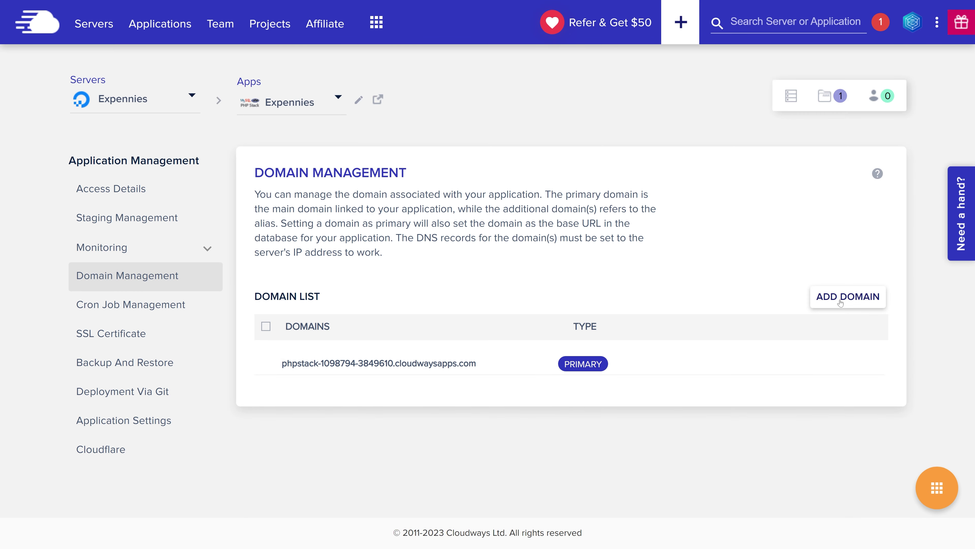
left_click(845, 299)
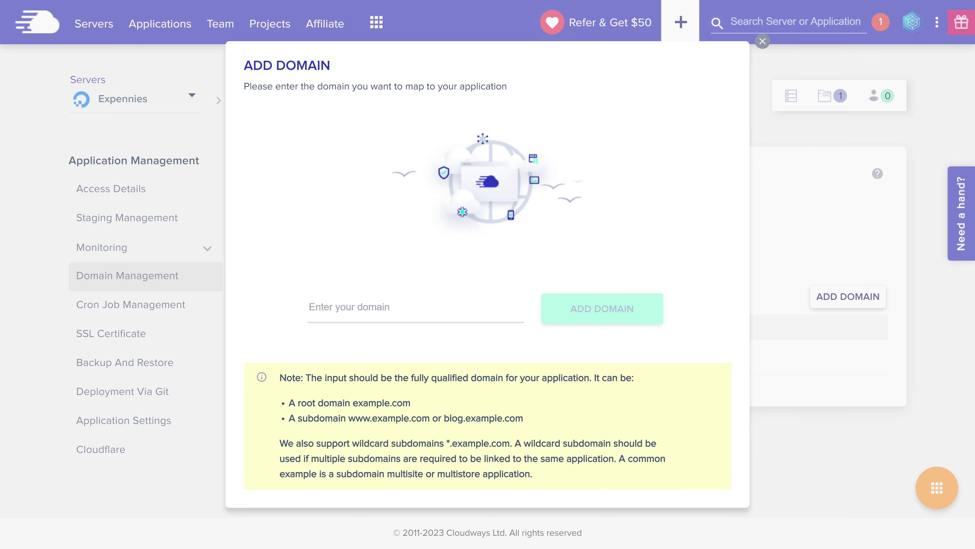
type("cloudways.expennies.com")
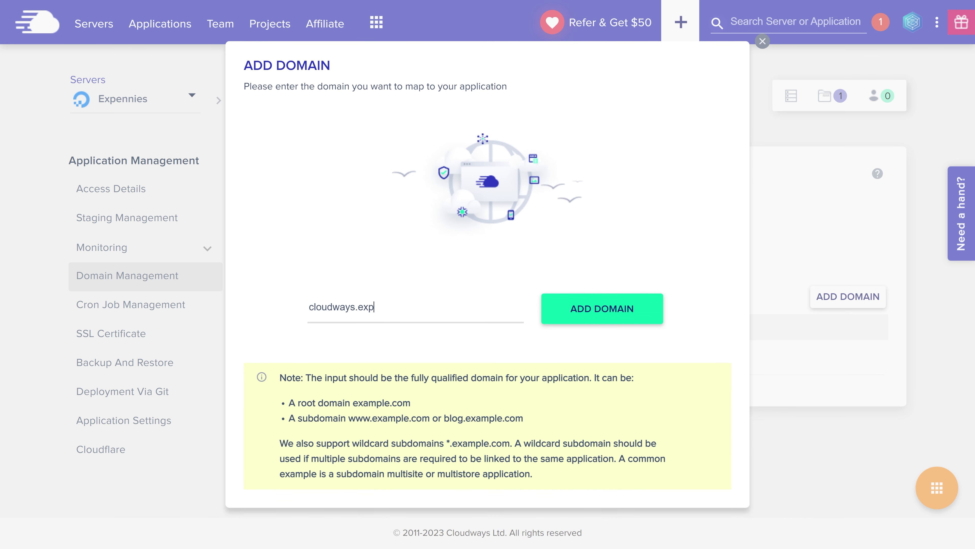
left_click(549, 309)
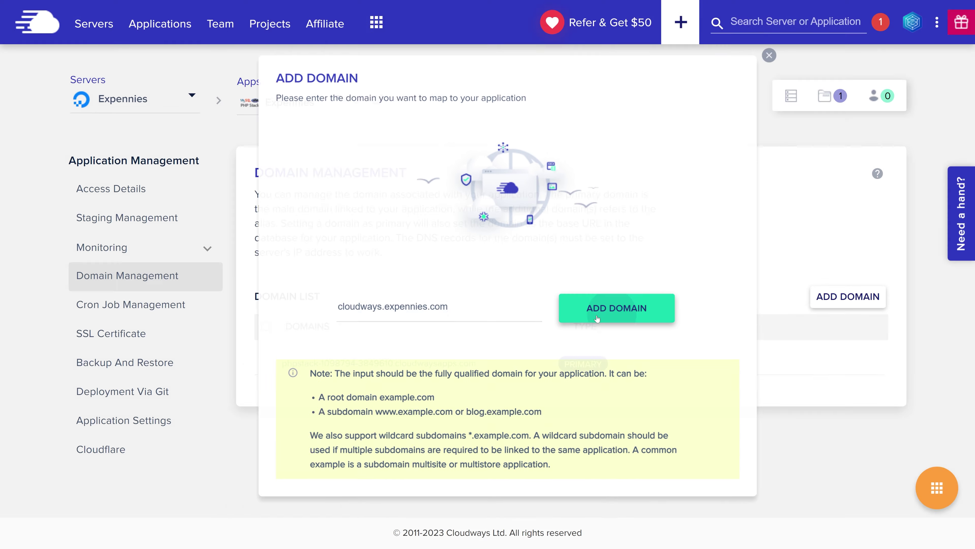
left_click(874, 387)
left_click(834, 410)
left_click(365, 330)
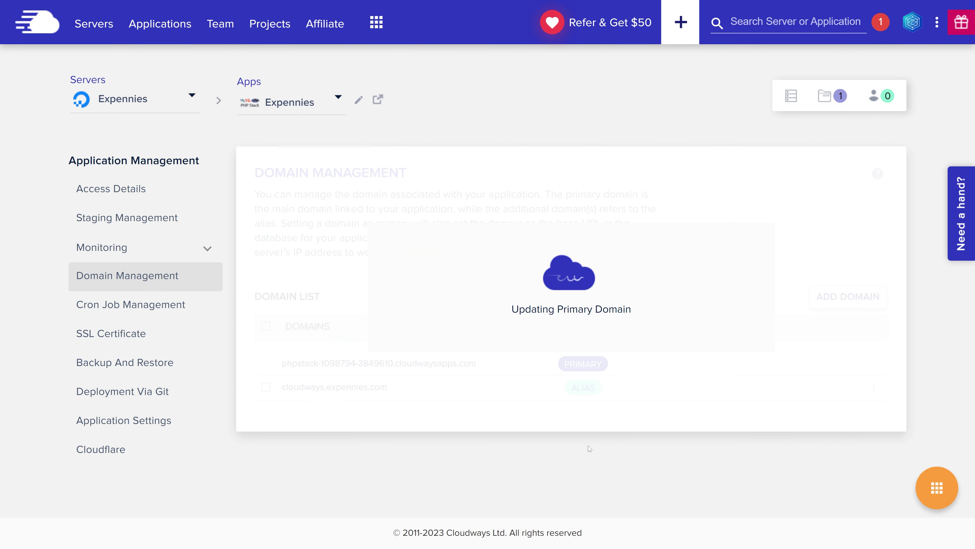
left_click(300, 102)
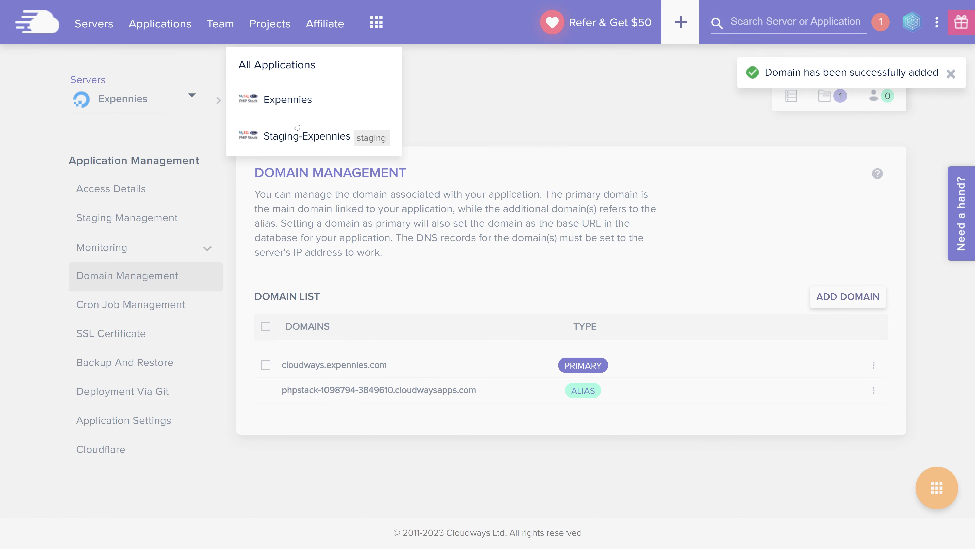
left_click(305, 135)
Add staging.expennies.com to Staging-Expennies and set it as the primary domain
left_click(848, 283)
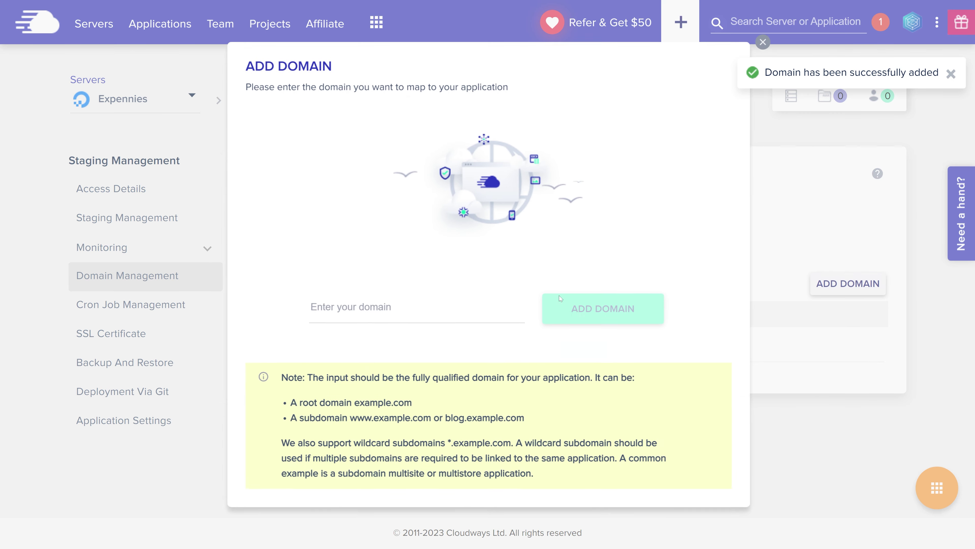
type("s")
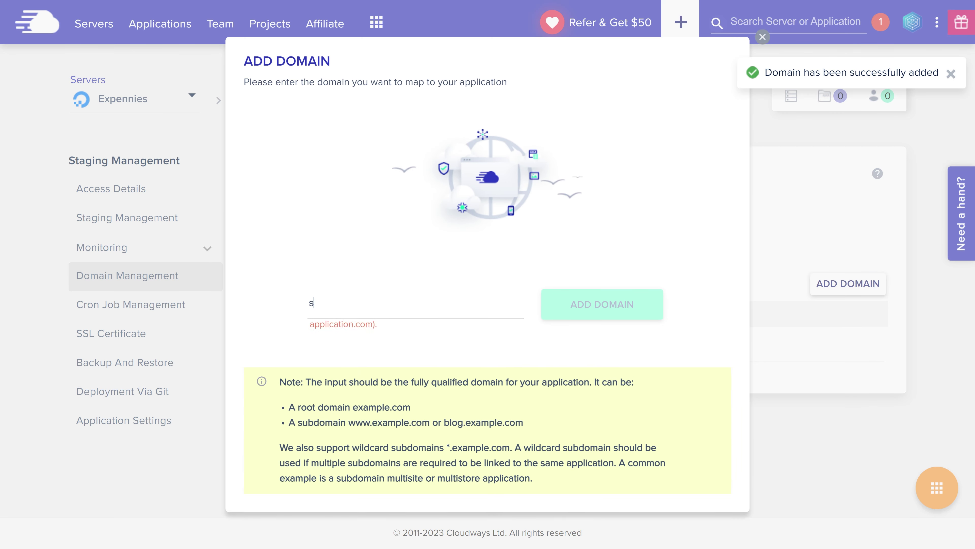
type("taging.expennies.com")
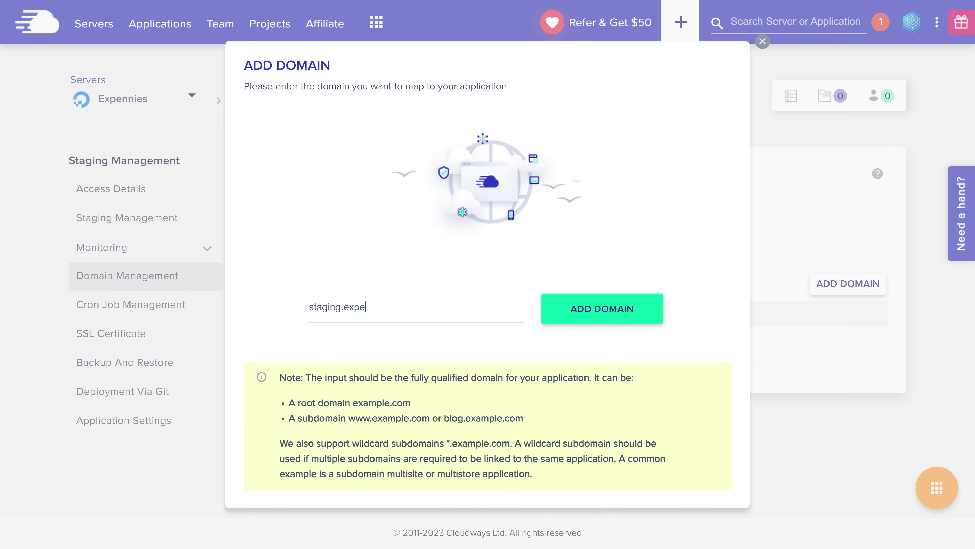
left_click(628, 309)
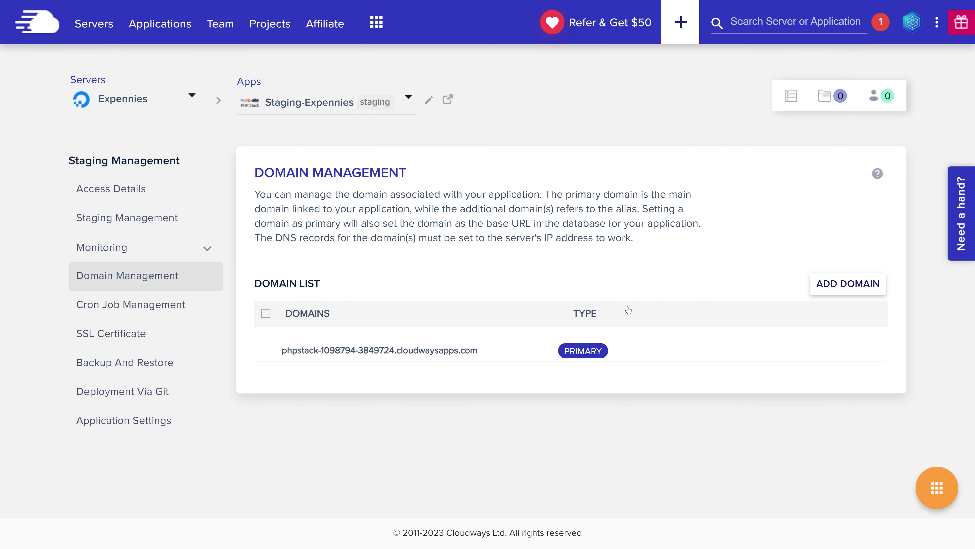
left_click(874, 375)
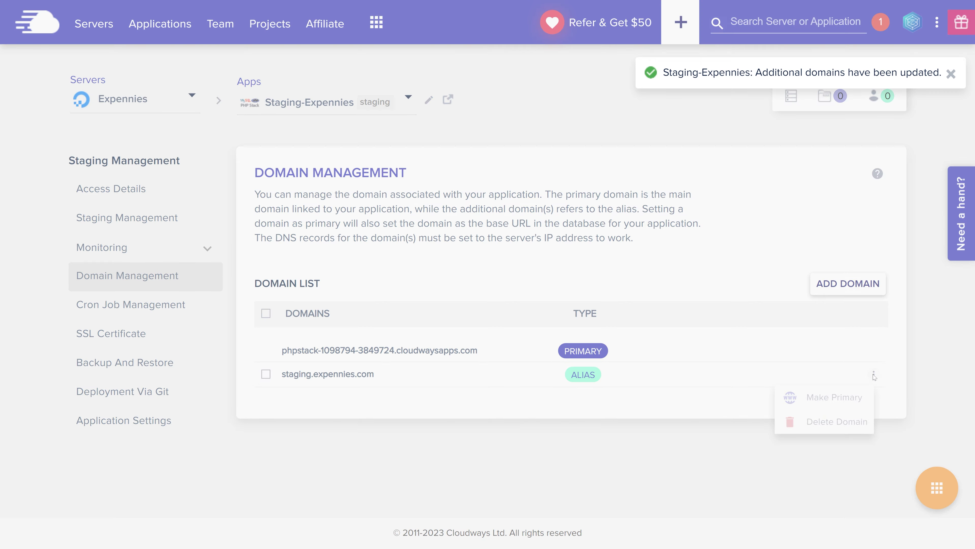
left_click(833, 398)
left_click(368, 331)
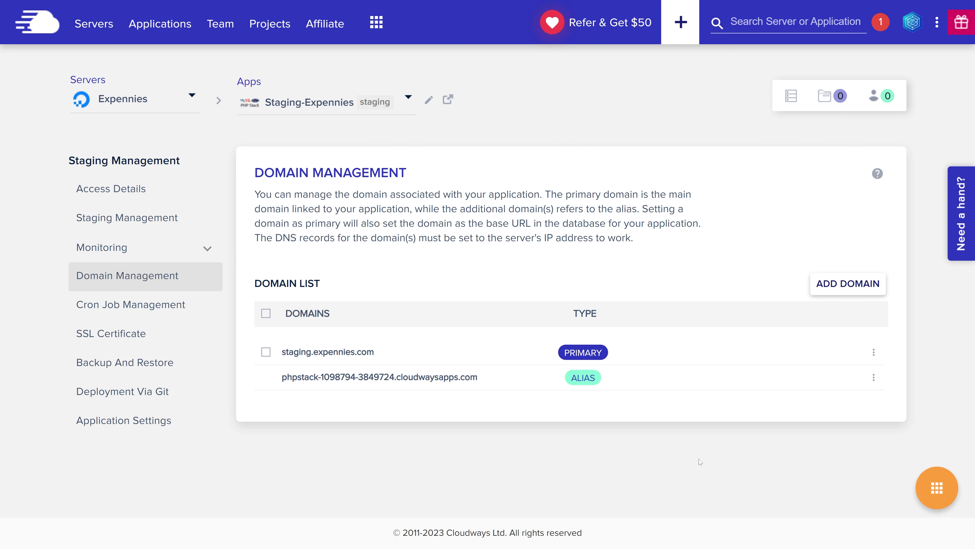
Show the production Expennies app's Access Details
left_click(288, 103)
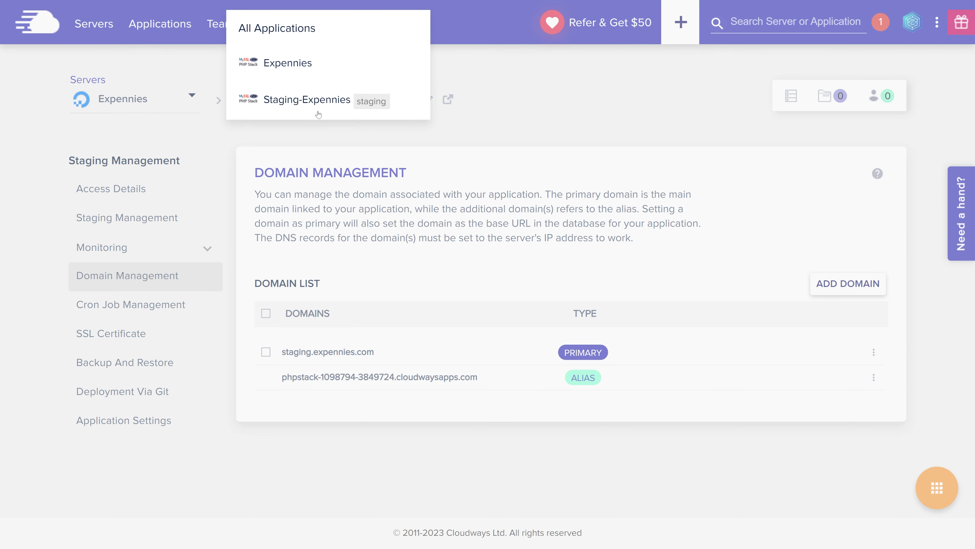
left_click(286, 61)
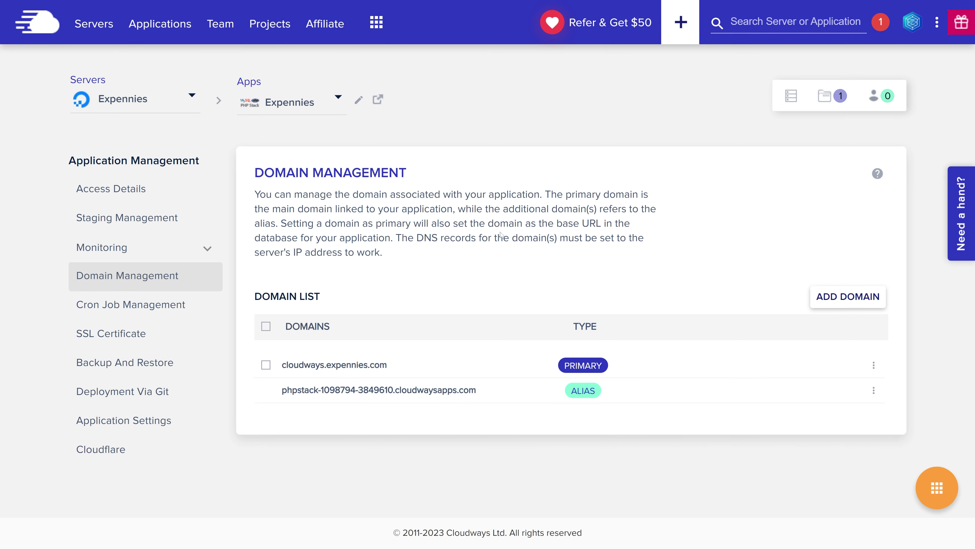
left_click(112, 189)
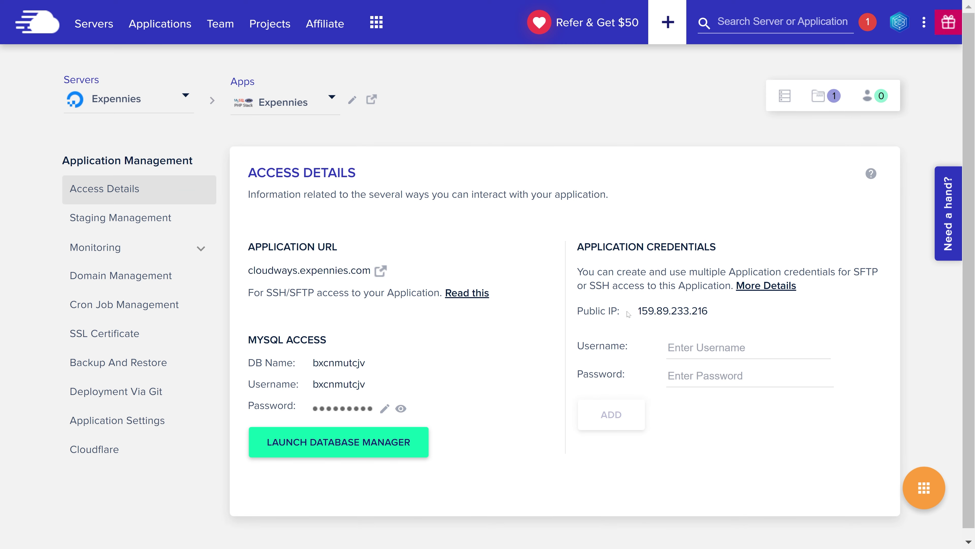
Add an A record for cloudways.expennies.com pointing to the server IP 159.89.233.216
left_click(646, 314)
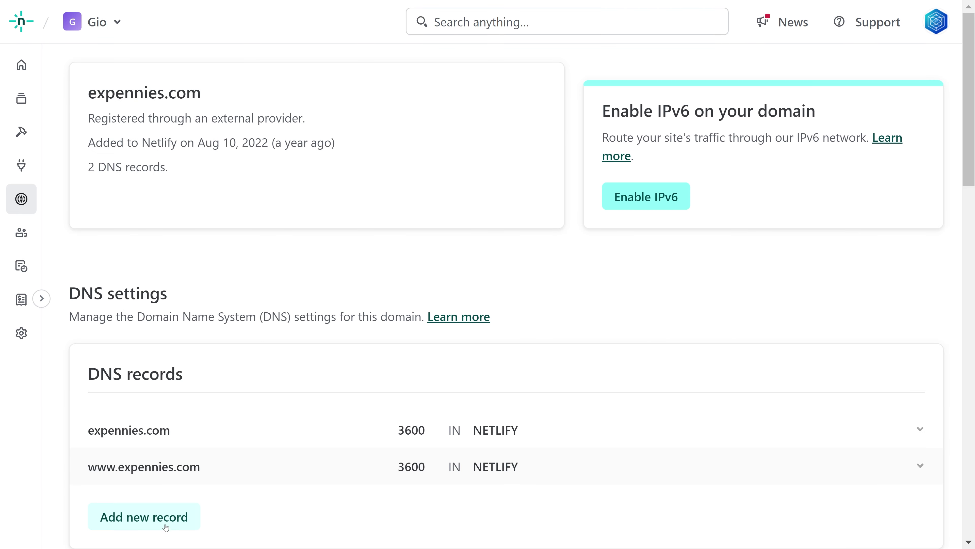
left_click(153, 522)
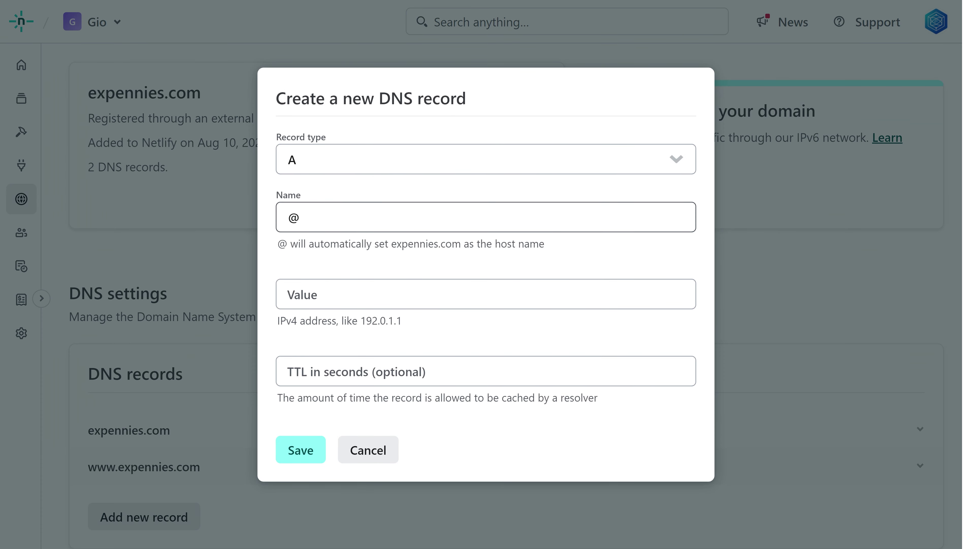
left_click(320, 294)
key("ctrl+v")
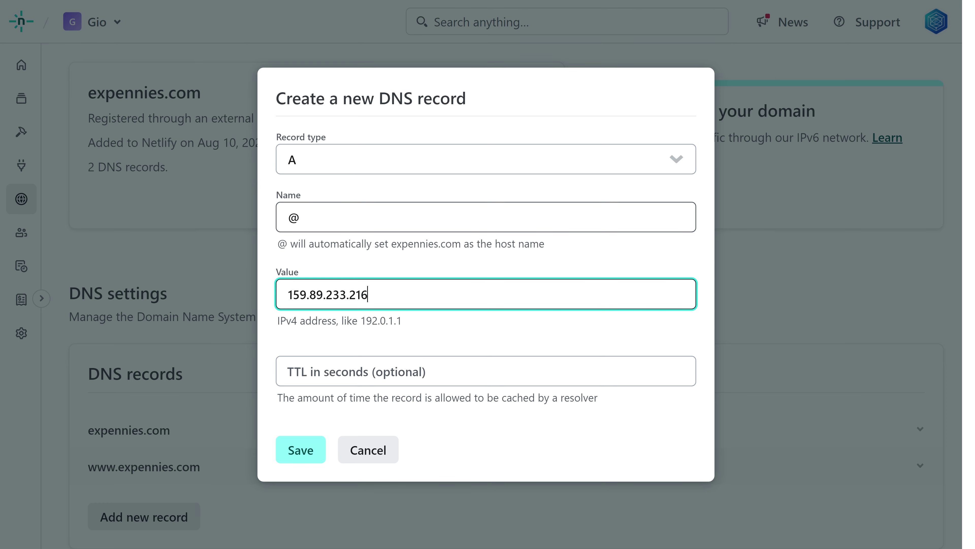
left_click(384, 217)
key("ctrl+a")
key("BackSpace")
type("cloudways.e")
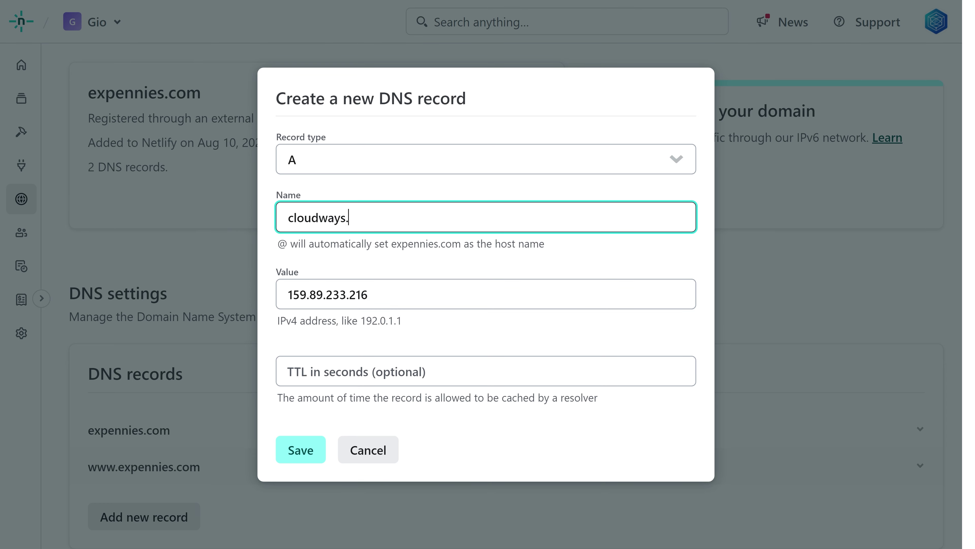
type("xpennies.com")
left_click(299, 450)
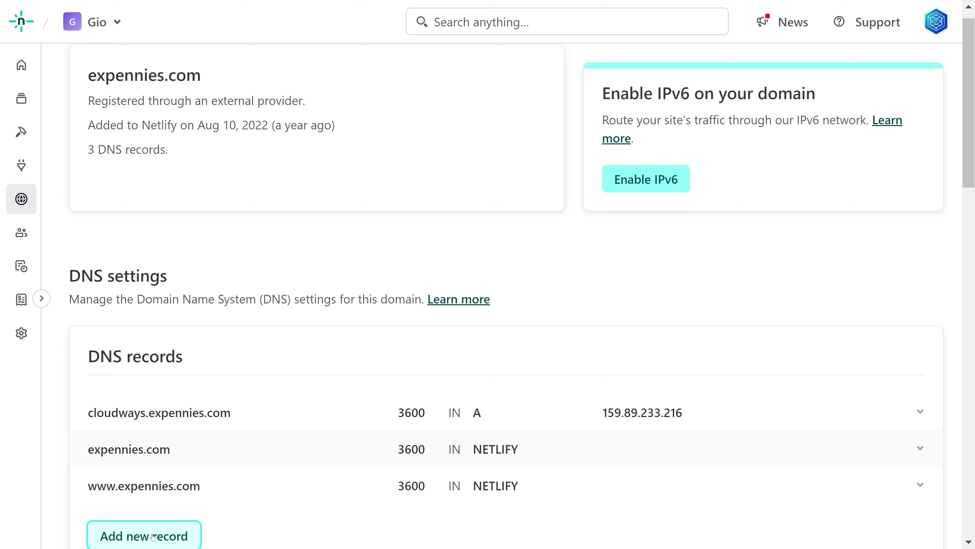
Add an A record for staging.expennies.com using the Staging-Expennies app's IP 159.89.233.216
left_click(150, 535)
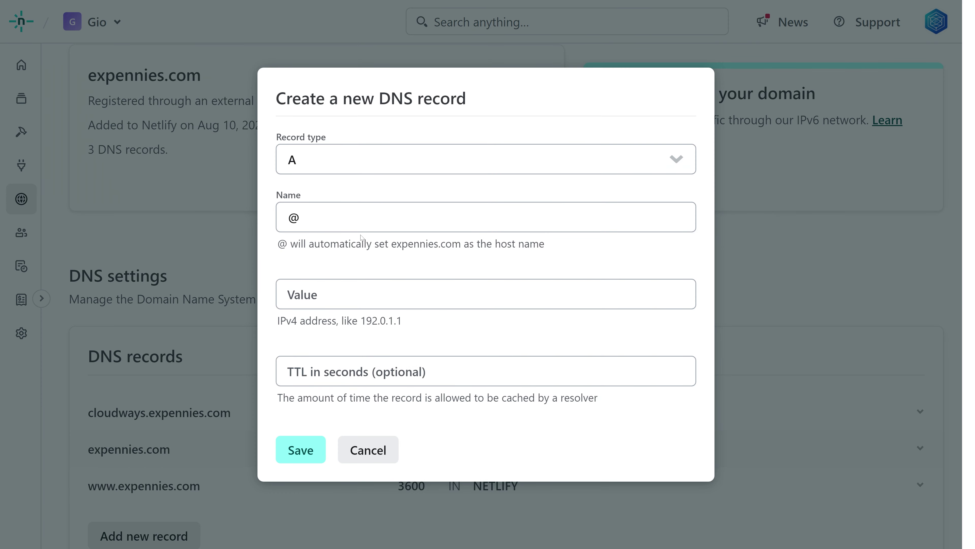
key("Tab")
key("ctrl+a")
type("staging.expennies.com")
left_click(341, 280)
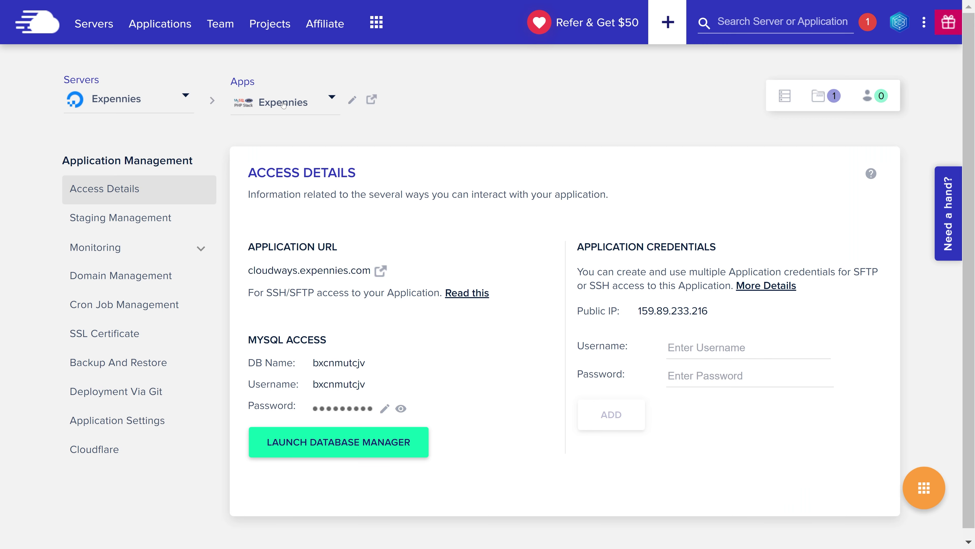
left_click(283, 105)
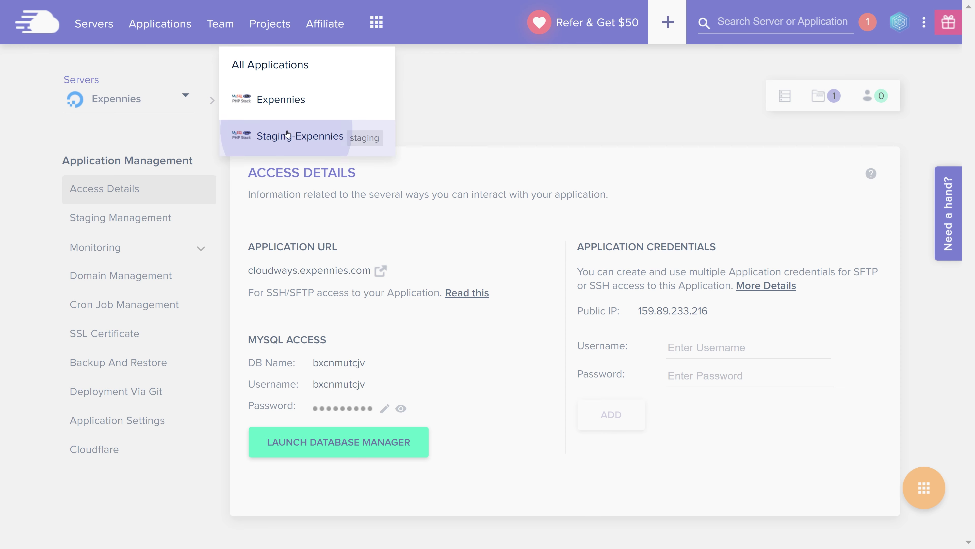
left_click(269, 135)
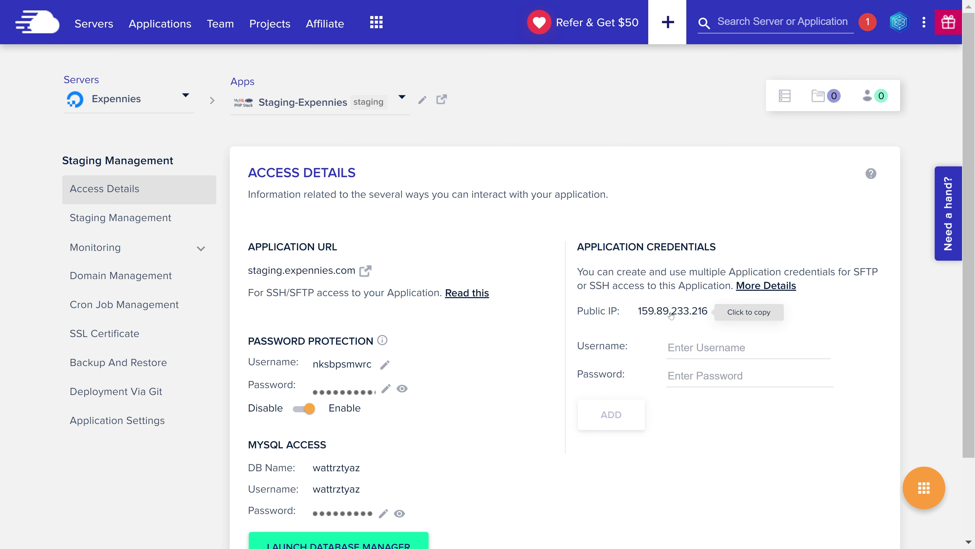
left_click(670, 311)
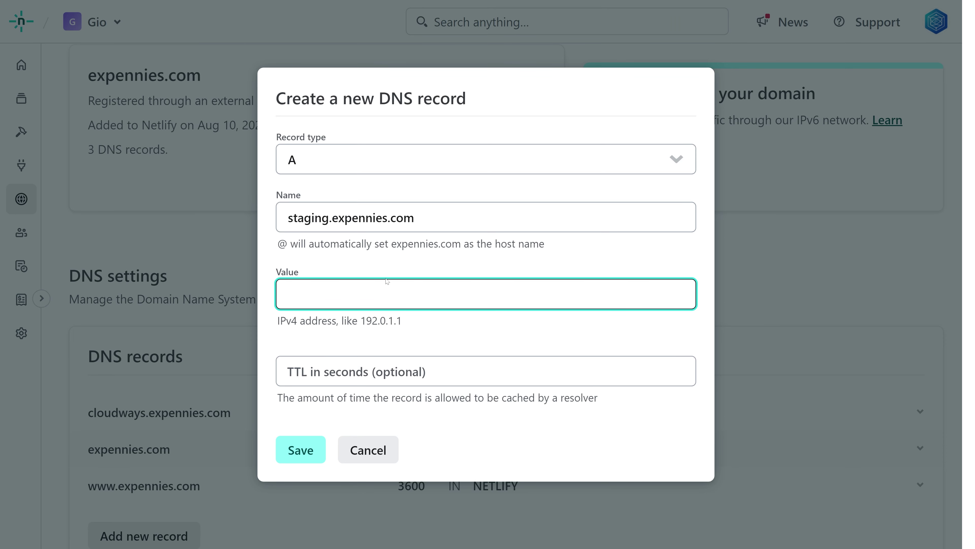
key("ctrl+v")
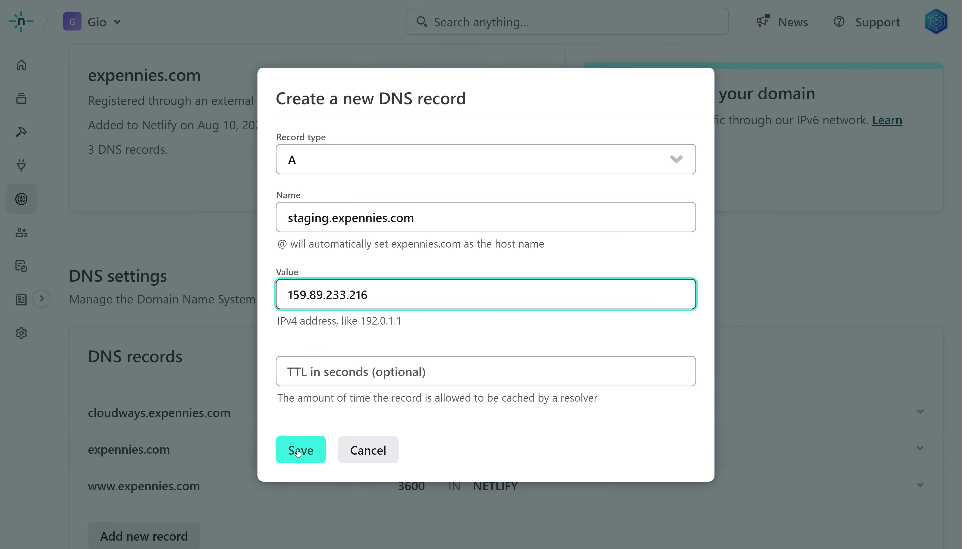
left_click(302, 449)
scroll(459, 473, "down", 7)
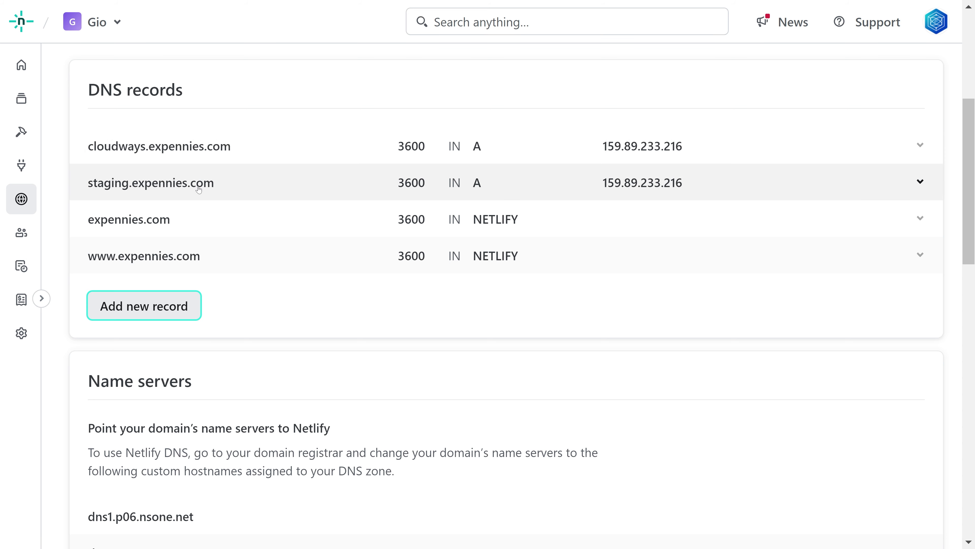
Open production Expennies at cloudways.expennies.com and log in to its $0.00-totals dashboard
key("ctrl+super+Left")
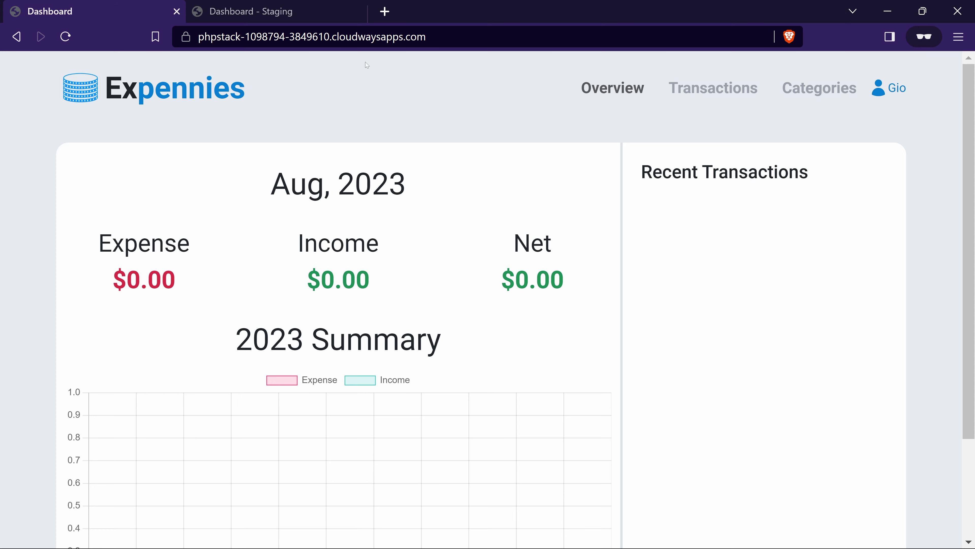
left_click(292, 11)
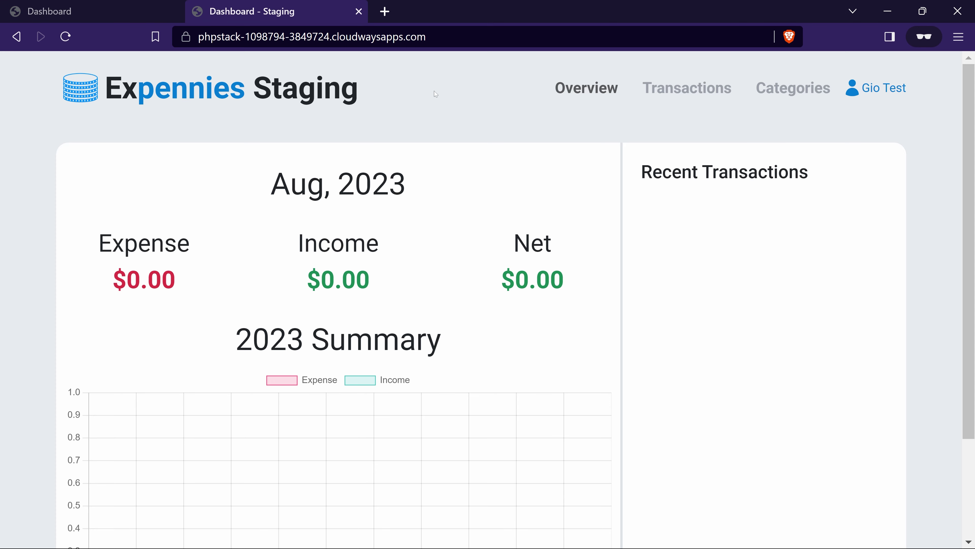
left_click(77, 12)
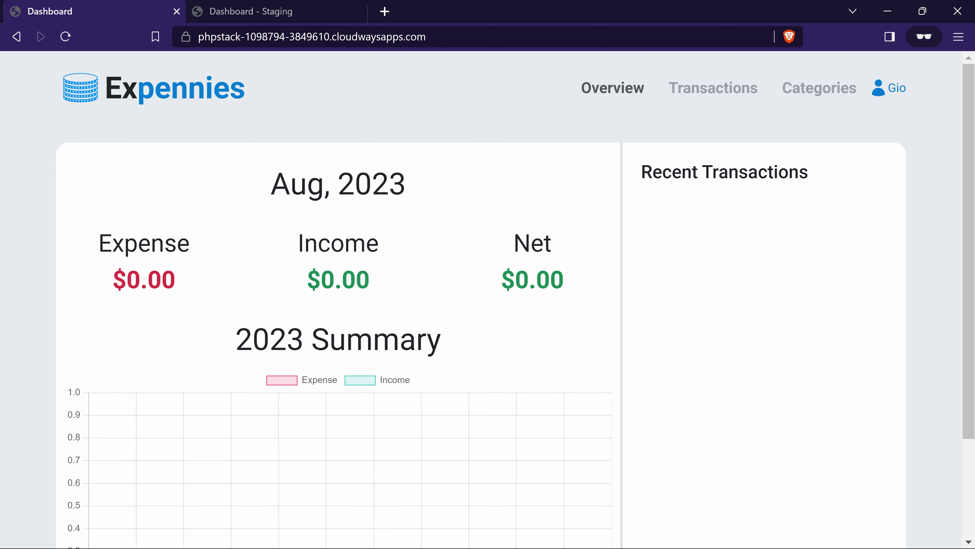
left_click(273, 37)
key("ctrl+v")
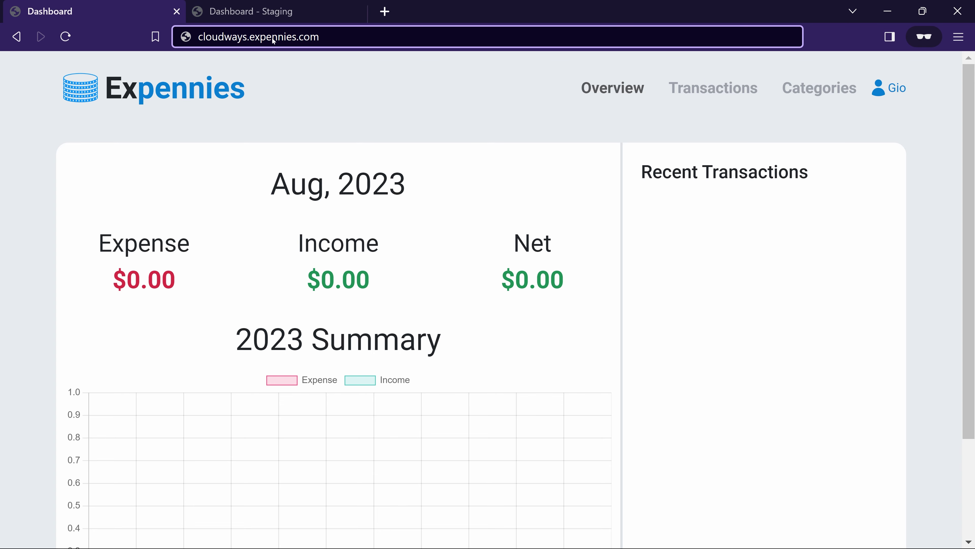
key("Return")
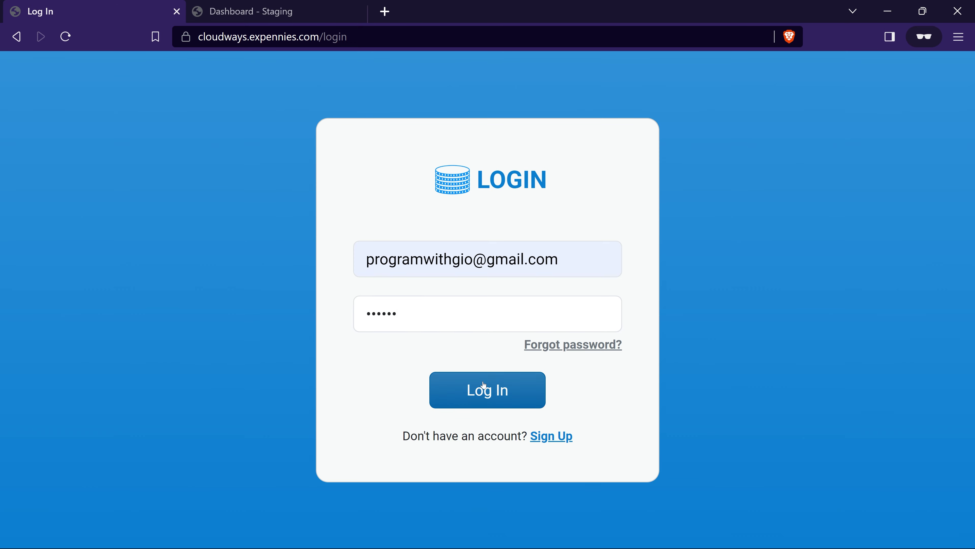
left_click(485, 390)
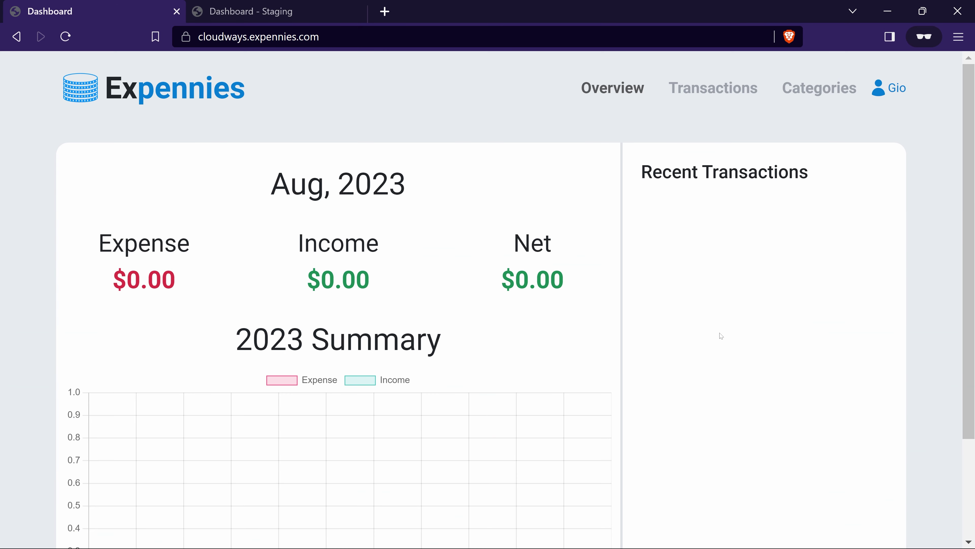
Load Expennies Staging at staging.expennies.com, log in to its dashboard, then return to production
left_click(279, 3)
left_click(257, 42)
key("ctrl+v")
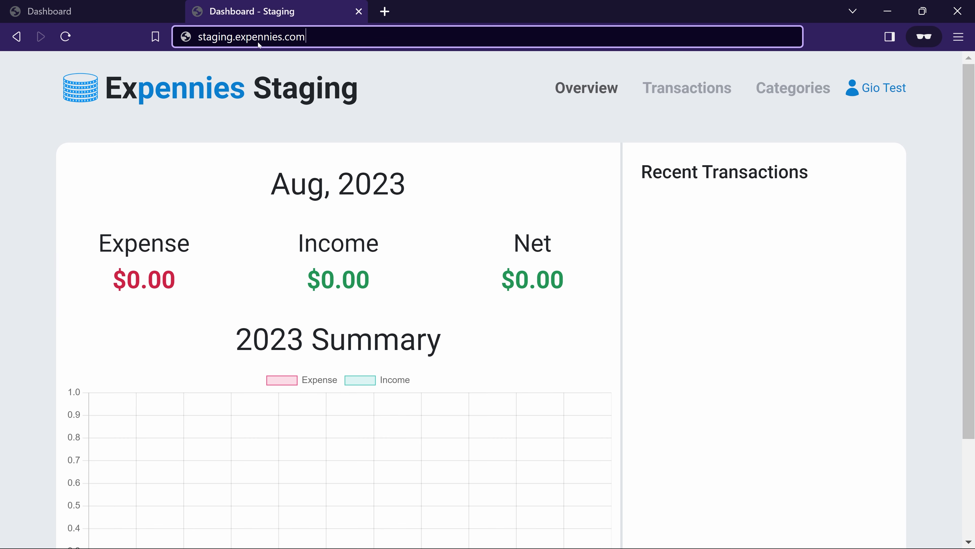
key("Return")
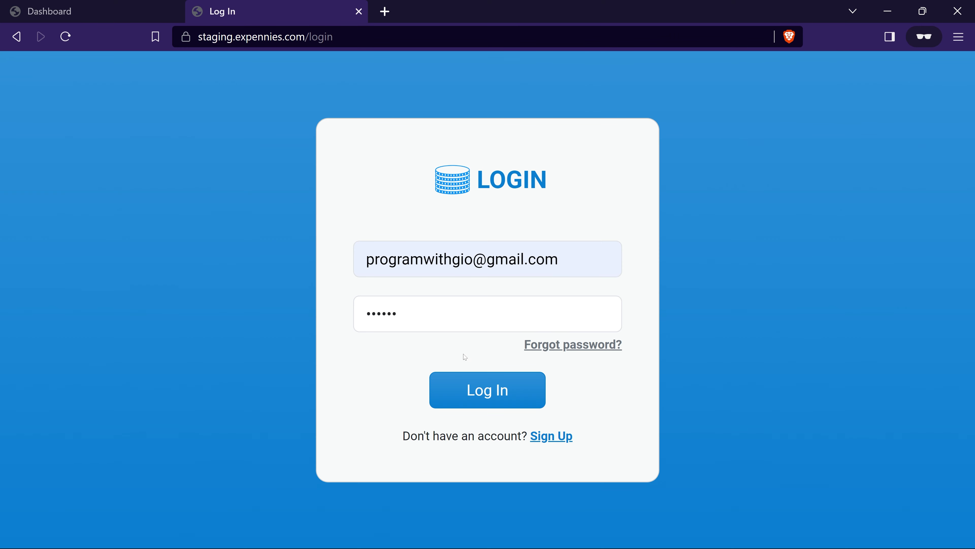
left_click(480, 388)
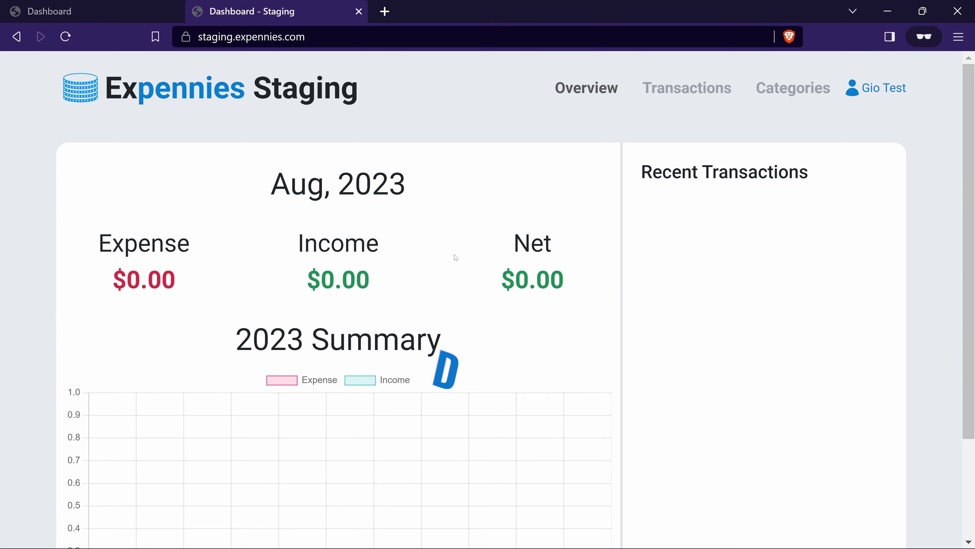
left_click_drag(382, 91, 299, 88)
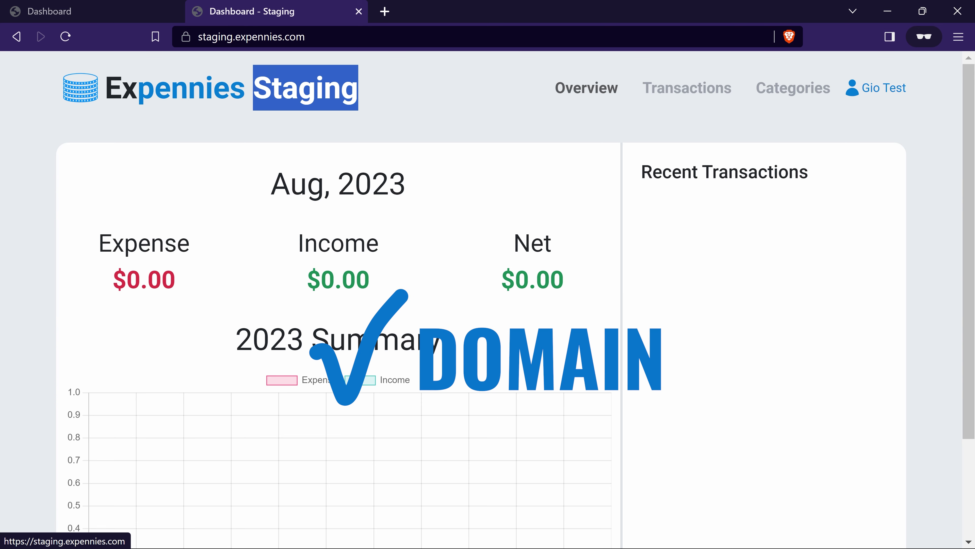
left_click(115, 11)
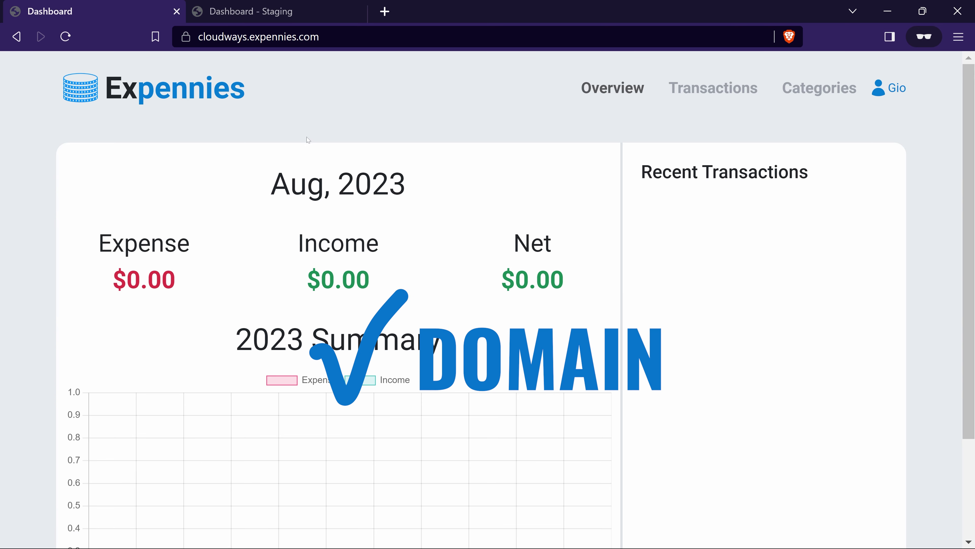